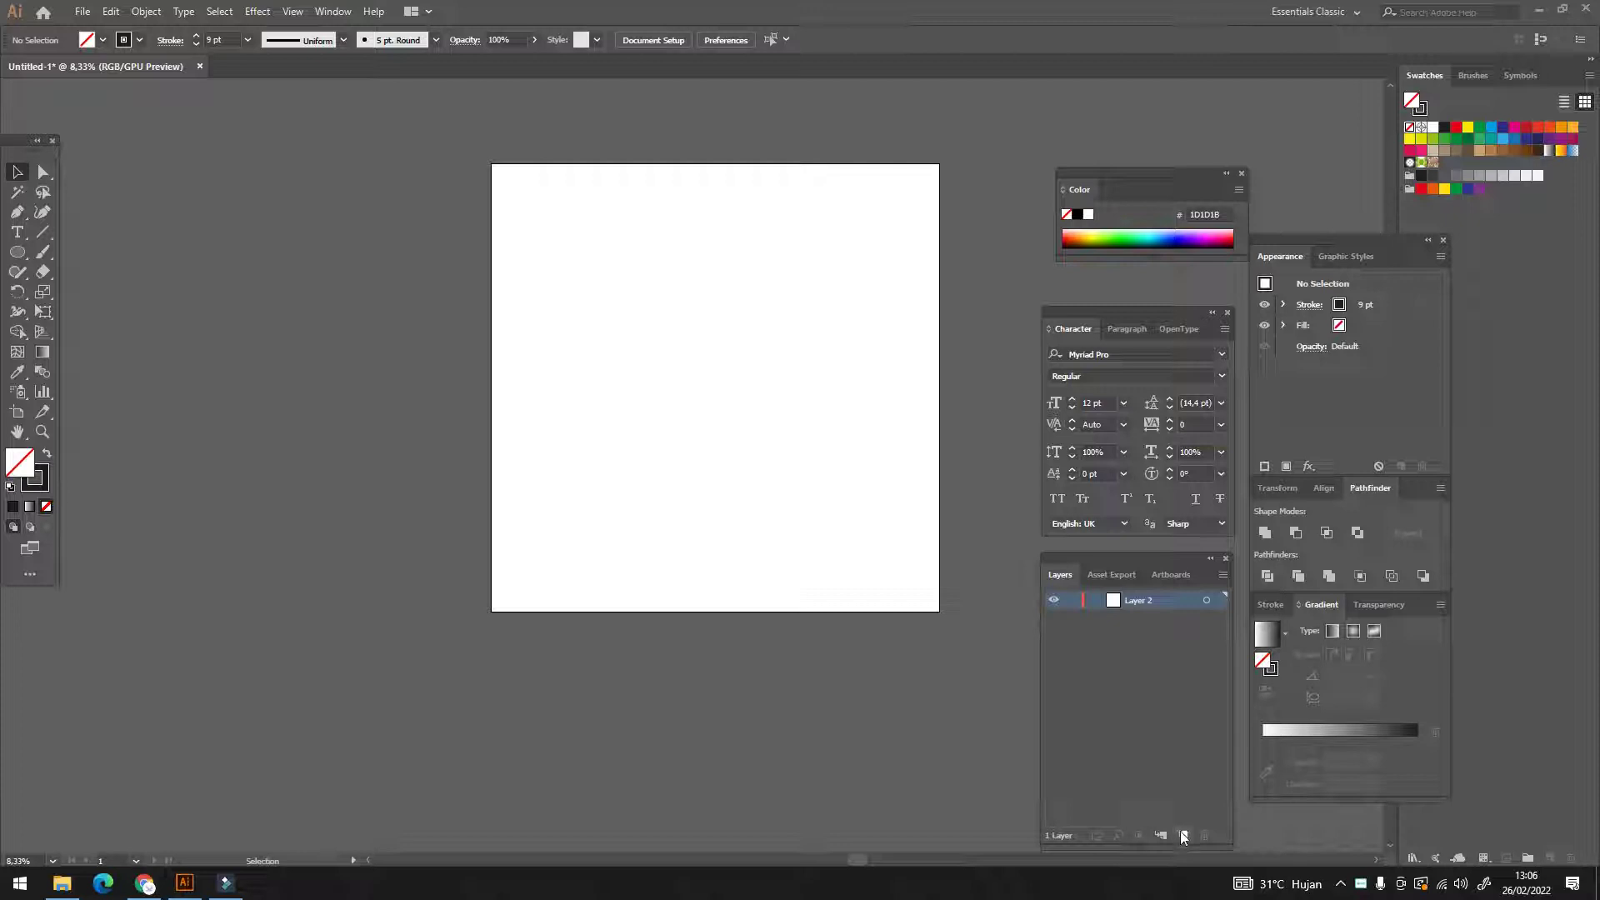
Discard a stray Pen point, then rename the layer from Layer 2 to 'Layer 1'
{"action": "left_click", "coordinate": [16, 212]}
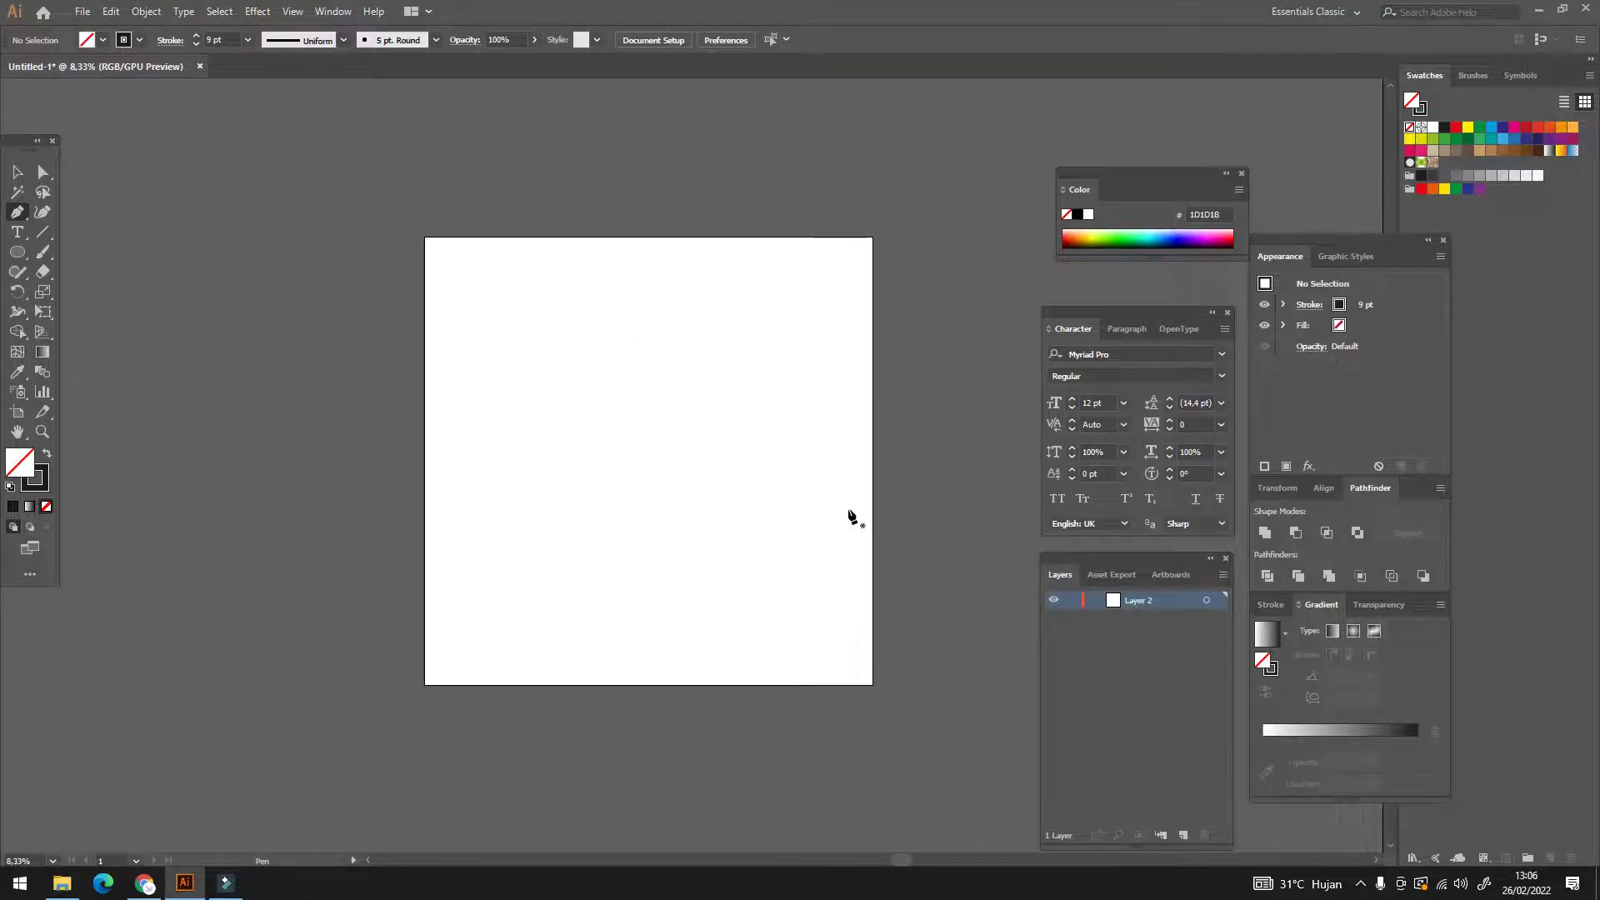
{"action": "left_click", "coordinate": [647, 461]}
{"action": "key", "text": "Escape"}
{"action": "double_click", "coordinate": [1154, 601]}
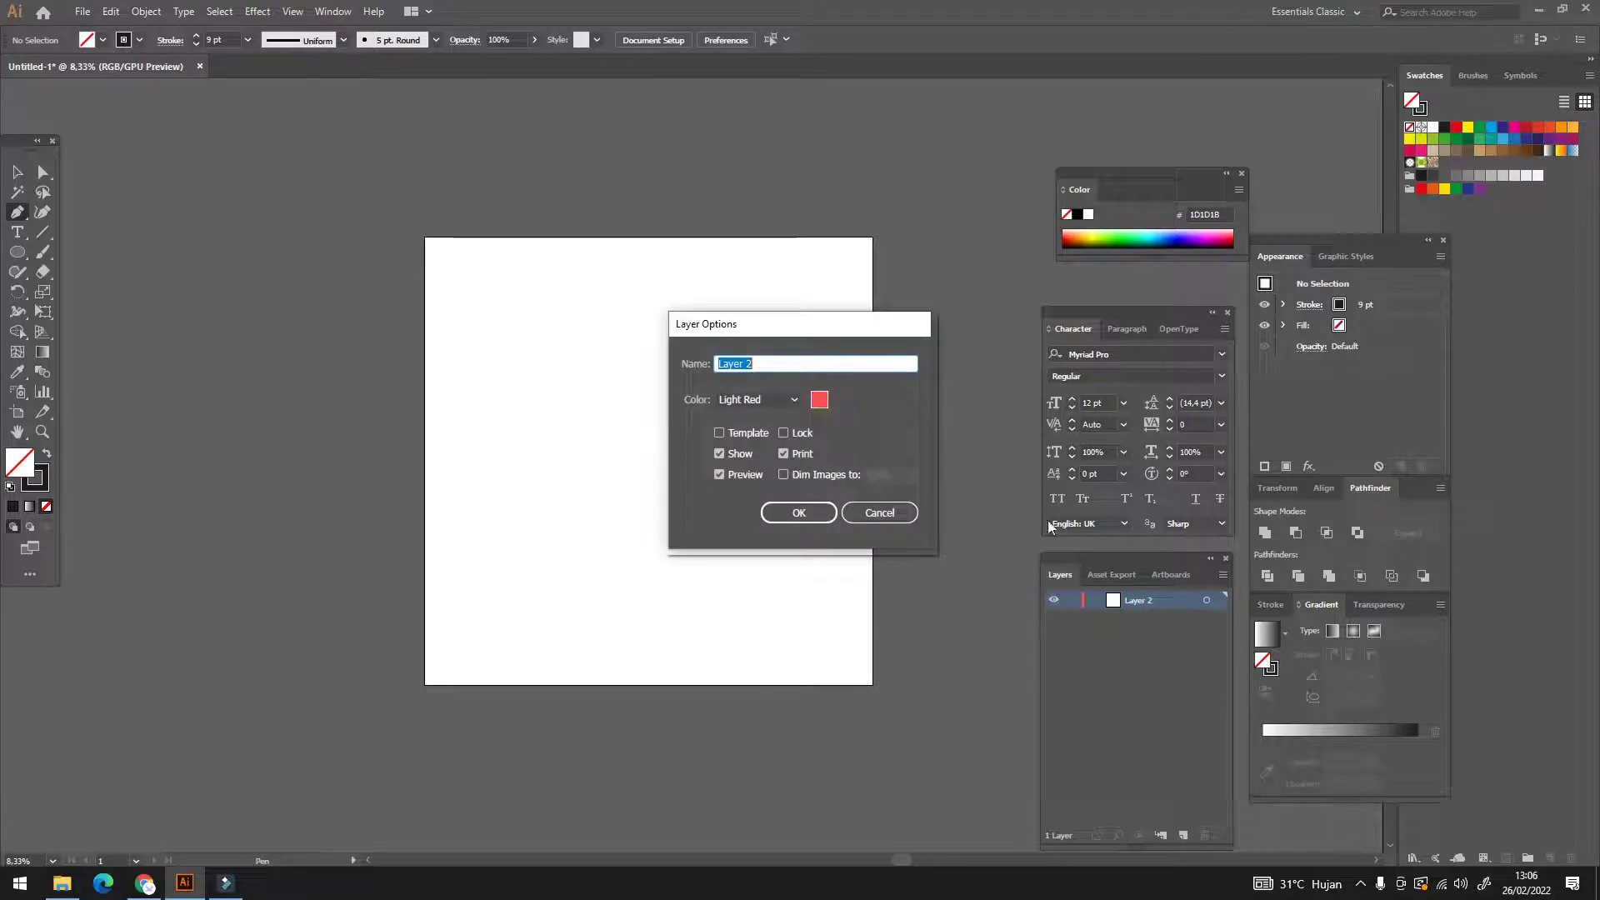
{"action": "type", "text": "Layer 1"}
{"action": "key", "text": "Return"}
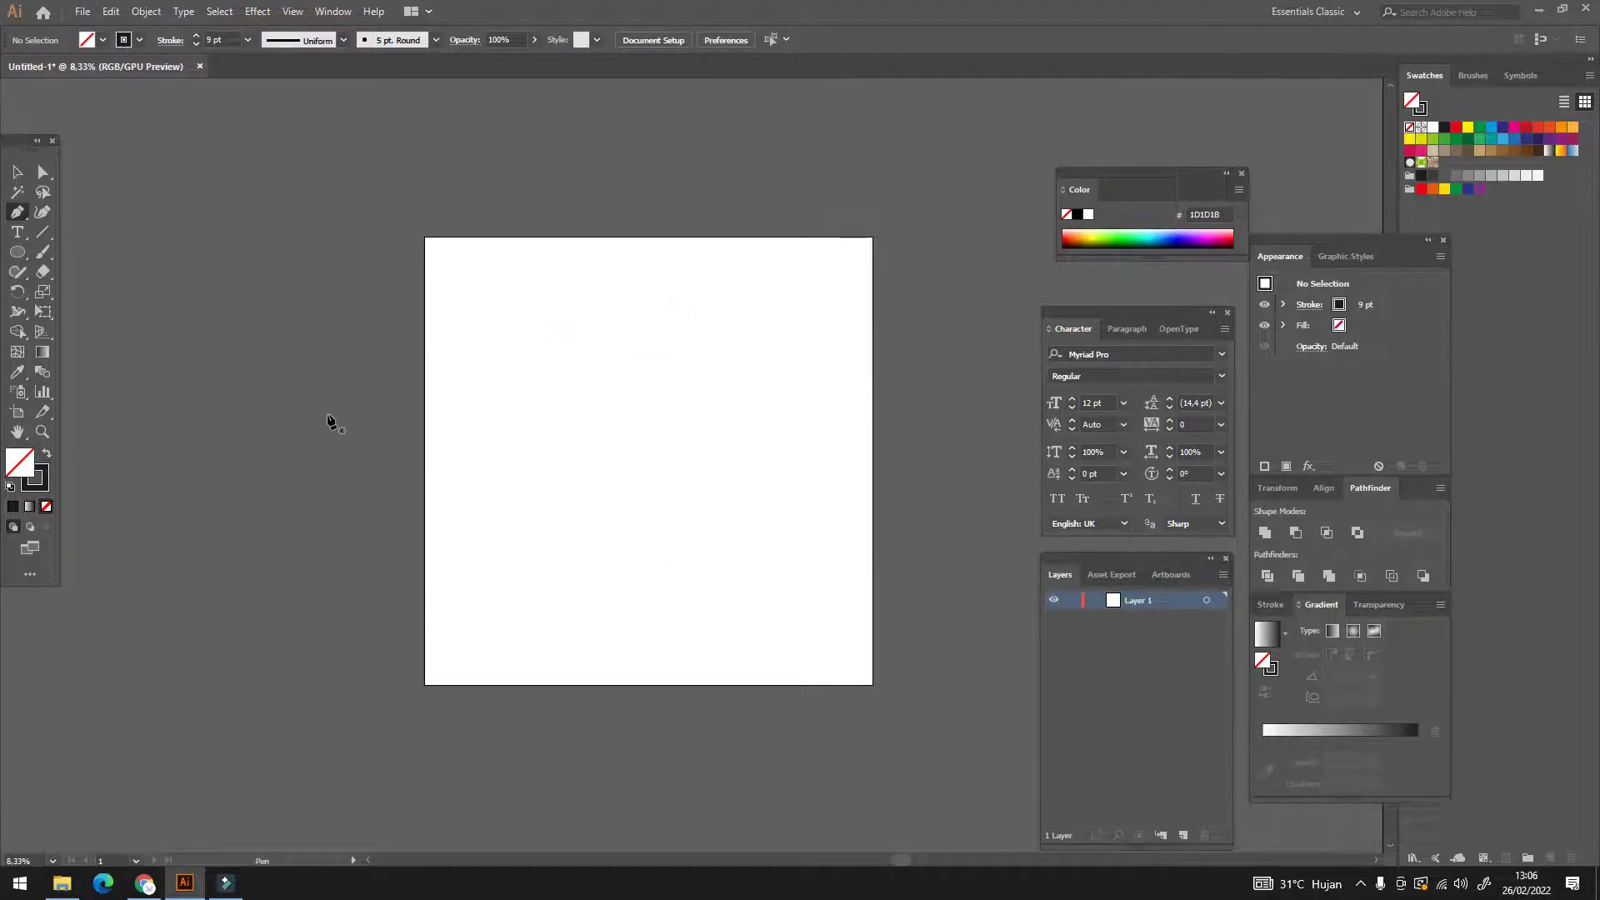
Pen-draw a vertical line through the artboard centre, from above to below the artboard
{"action": "left_click", "coordinate": [648, 225]}
{"action": "left_click", "coordinate": [635, 705], "text": "shift"}
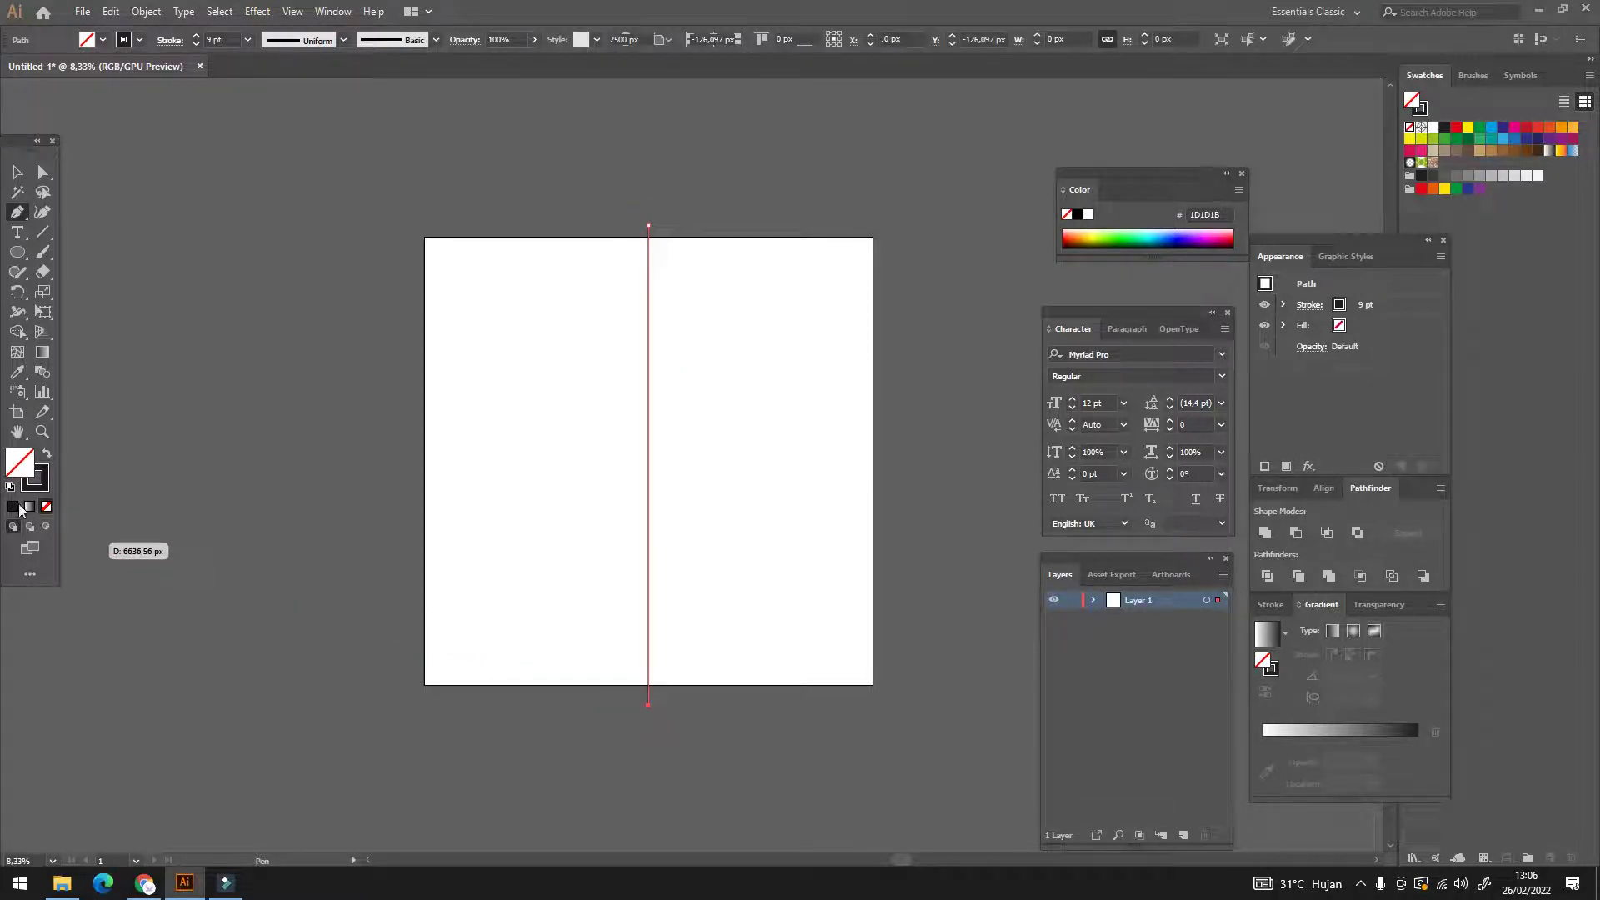
{"action": "left_click", "coordinate": [17, 172]}
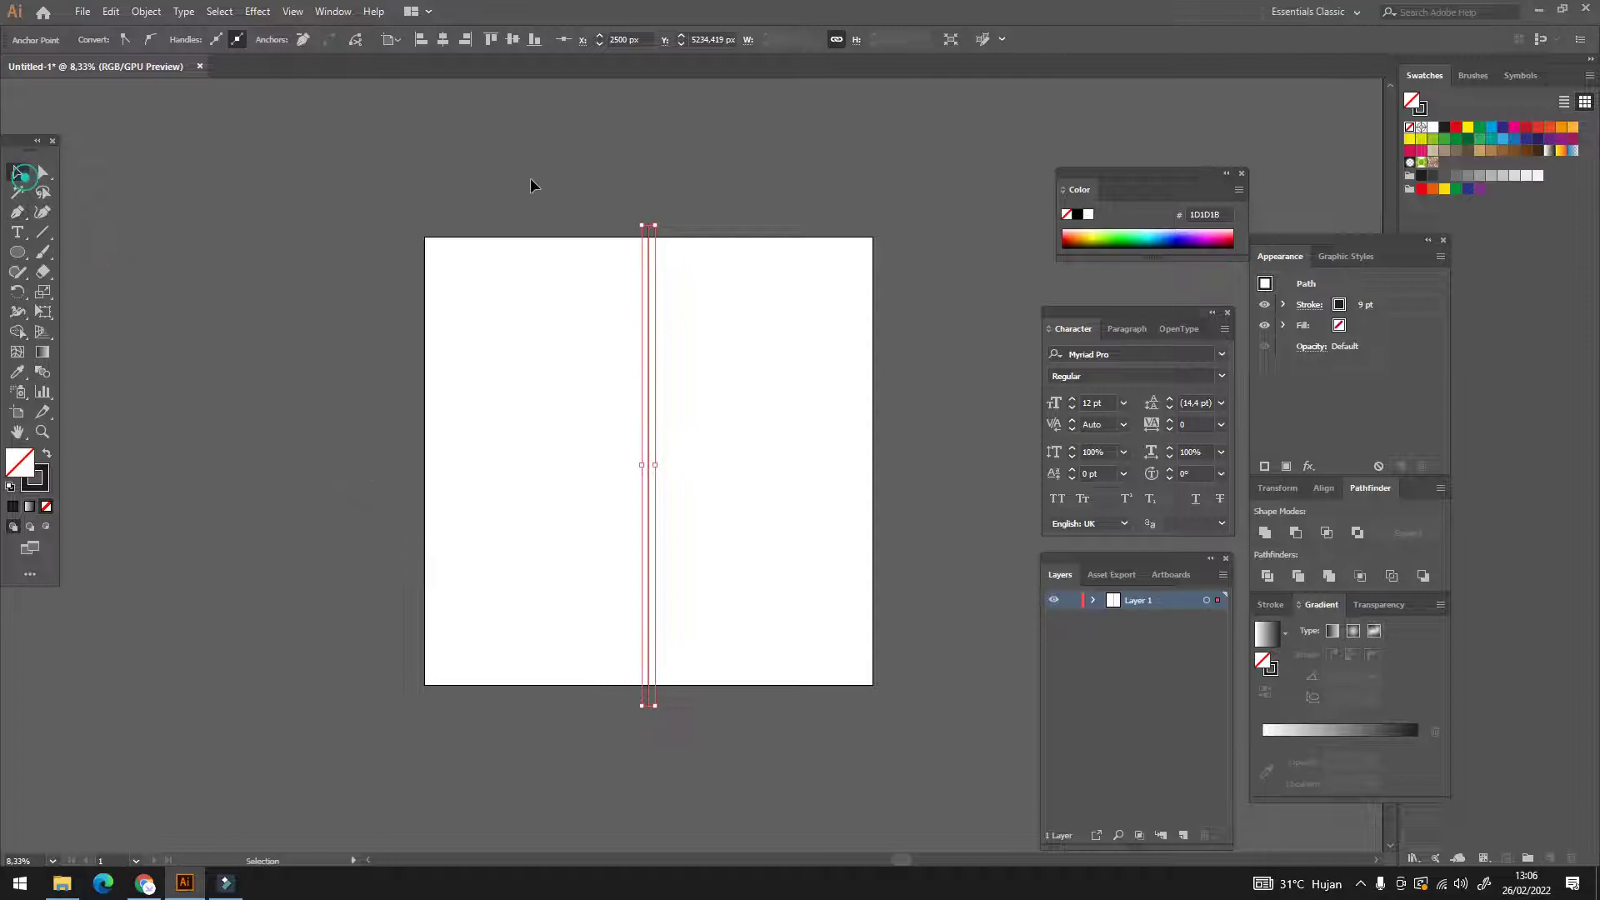
{"action": "left_click", "coordinate": [697, 180]}
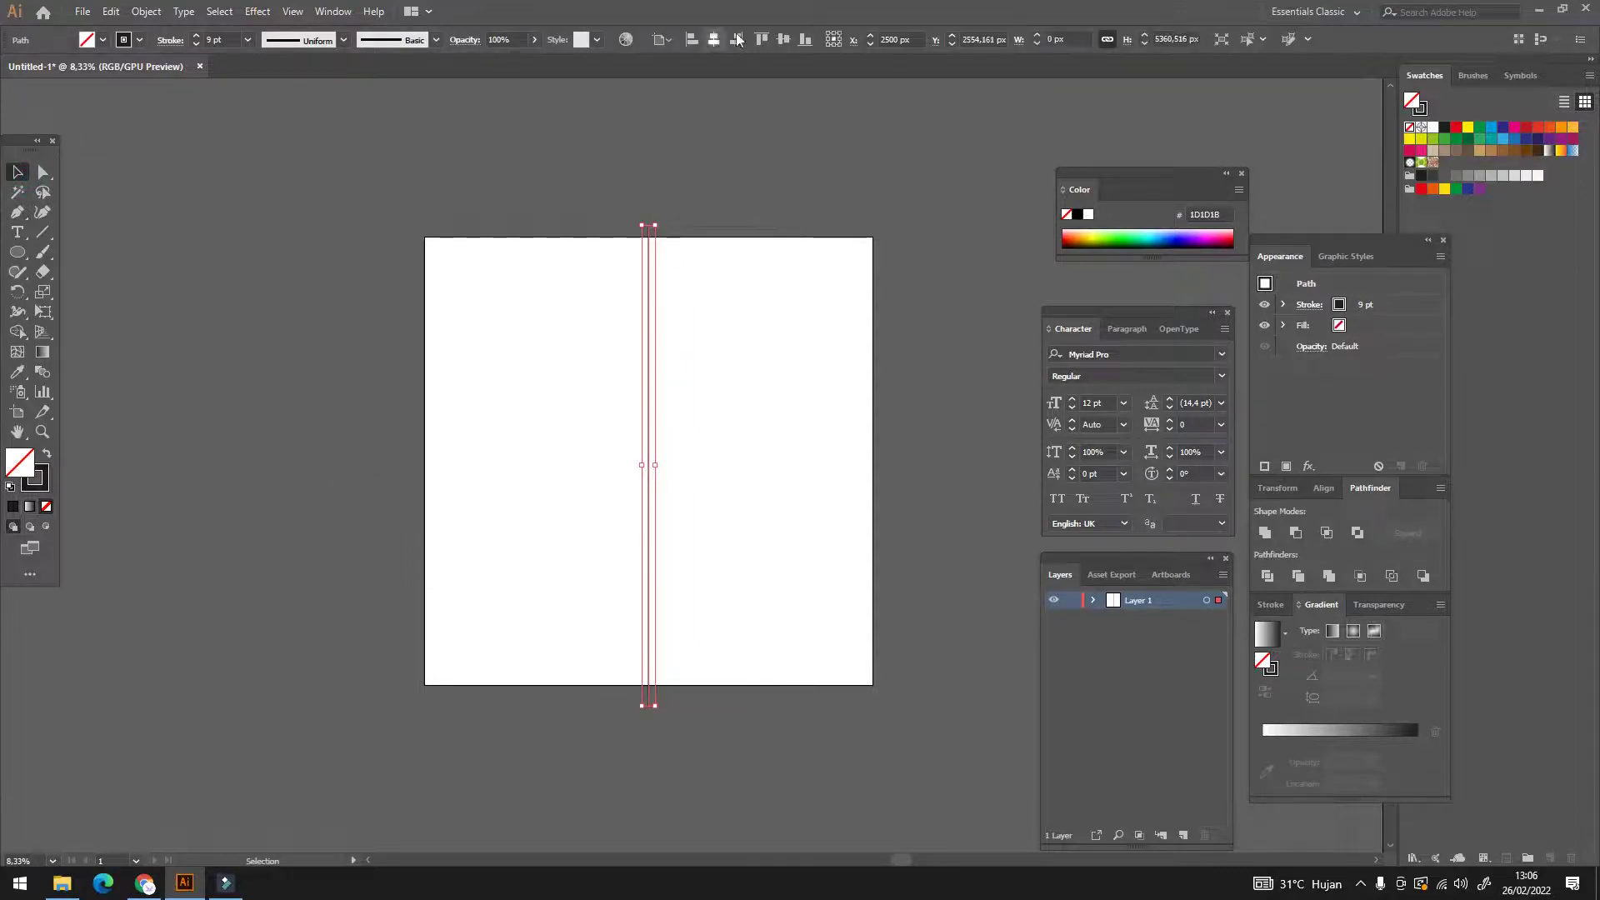
Lock Layer 1 and add a new Layer 2 above it
{"action": "left_click", "coordinate": [854, 206]}
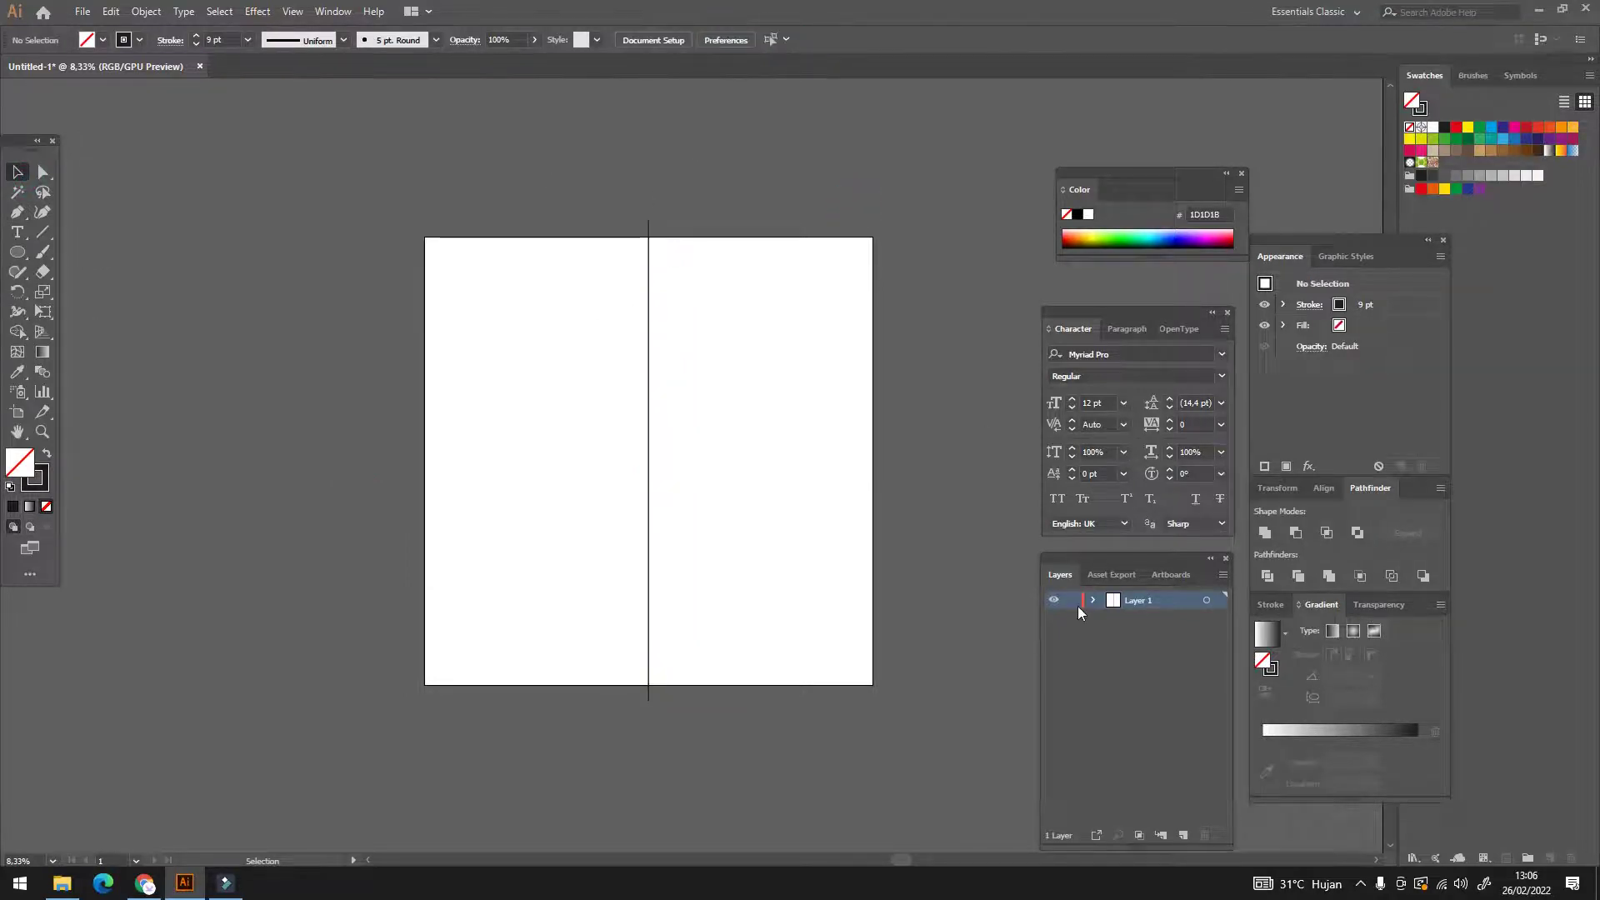
{"action": "left_click", "coordinate": [1072, 600]}
{"action": "left_click", "coordinate": [1183, 835]}
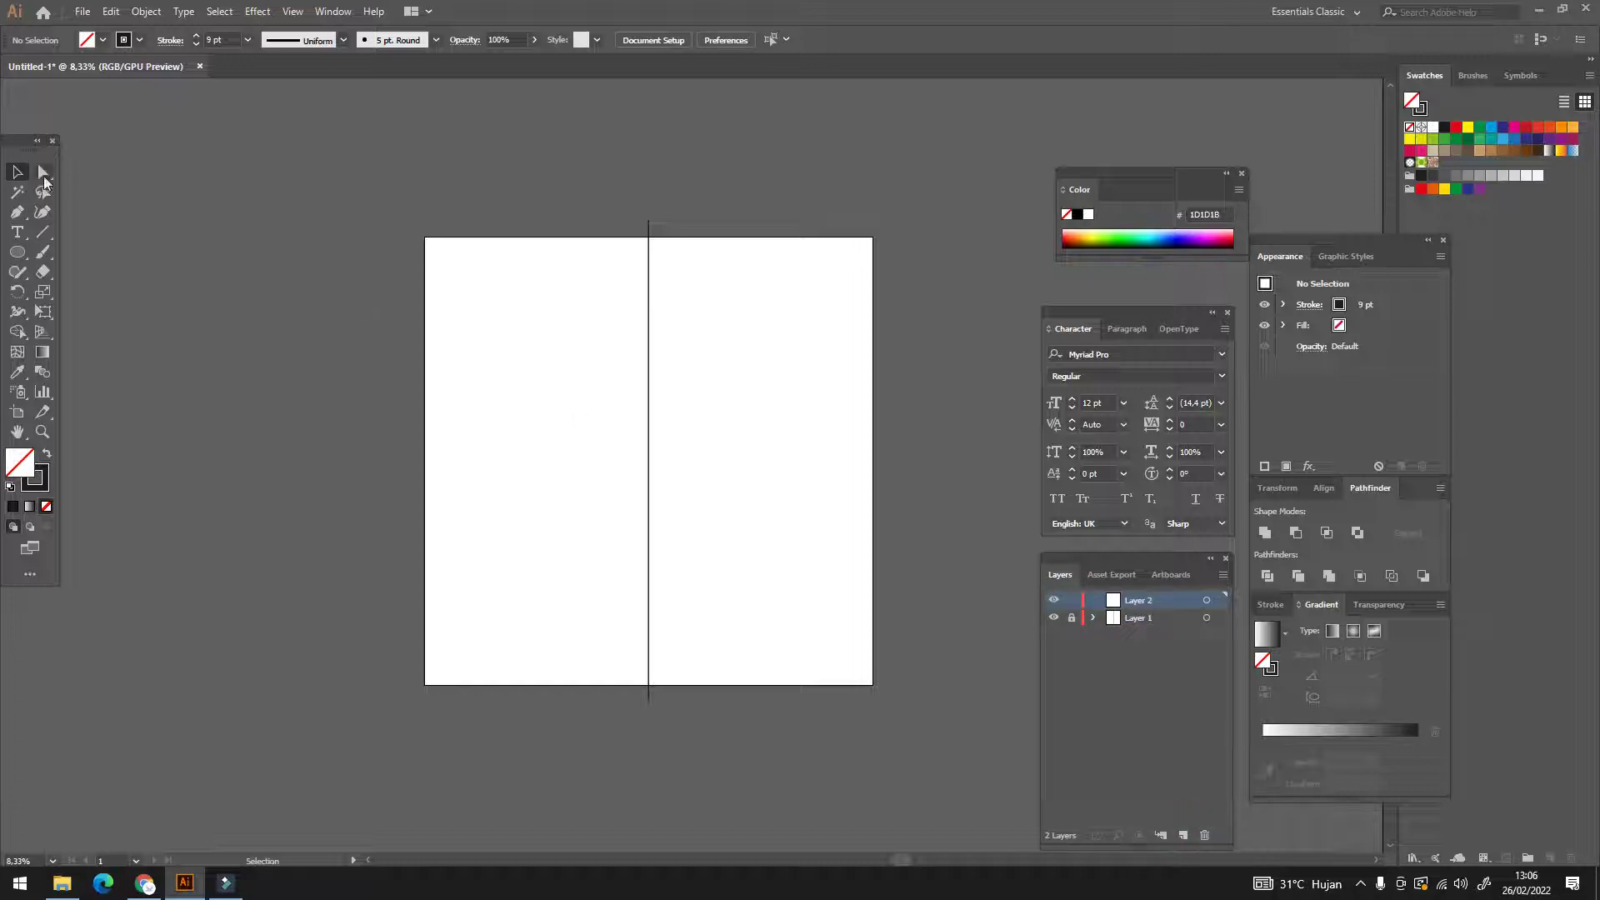
Pen-draw a horizontal line across the artboard on Layer 2
{"action": "left_click", "coordinate": [17, 212]}
{"action": "left_click", "coordinate": [417, 468]}
{"action": "left_click", "coordinate": [896, 469], "text": "shift"}
{"action": "key", "text": "v"}
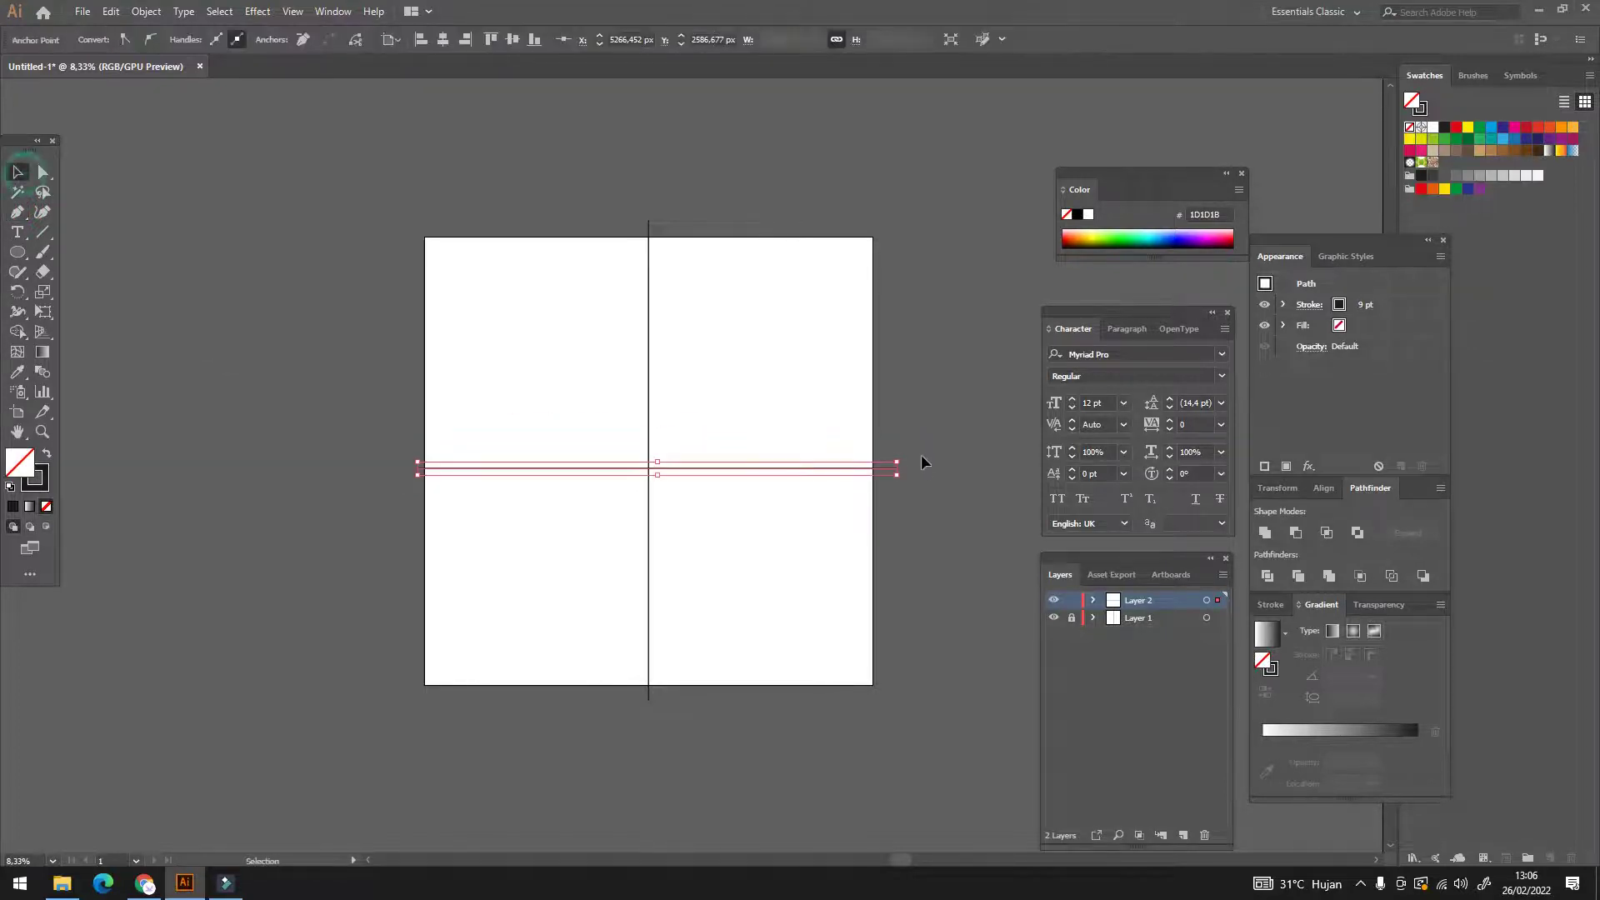
{"action": "left_click", "coordinate": [922, 462]}
Centre the horizontal line on the artboard both ways, then target Layer 2
{"action": "left_click", "coordinate": [583, 469]}
{"action": "left_click", "coordinate": [713, 39]}
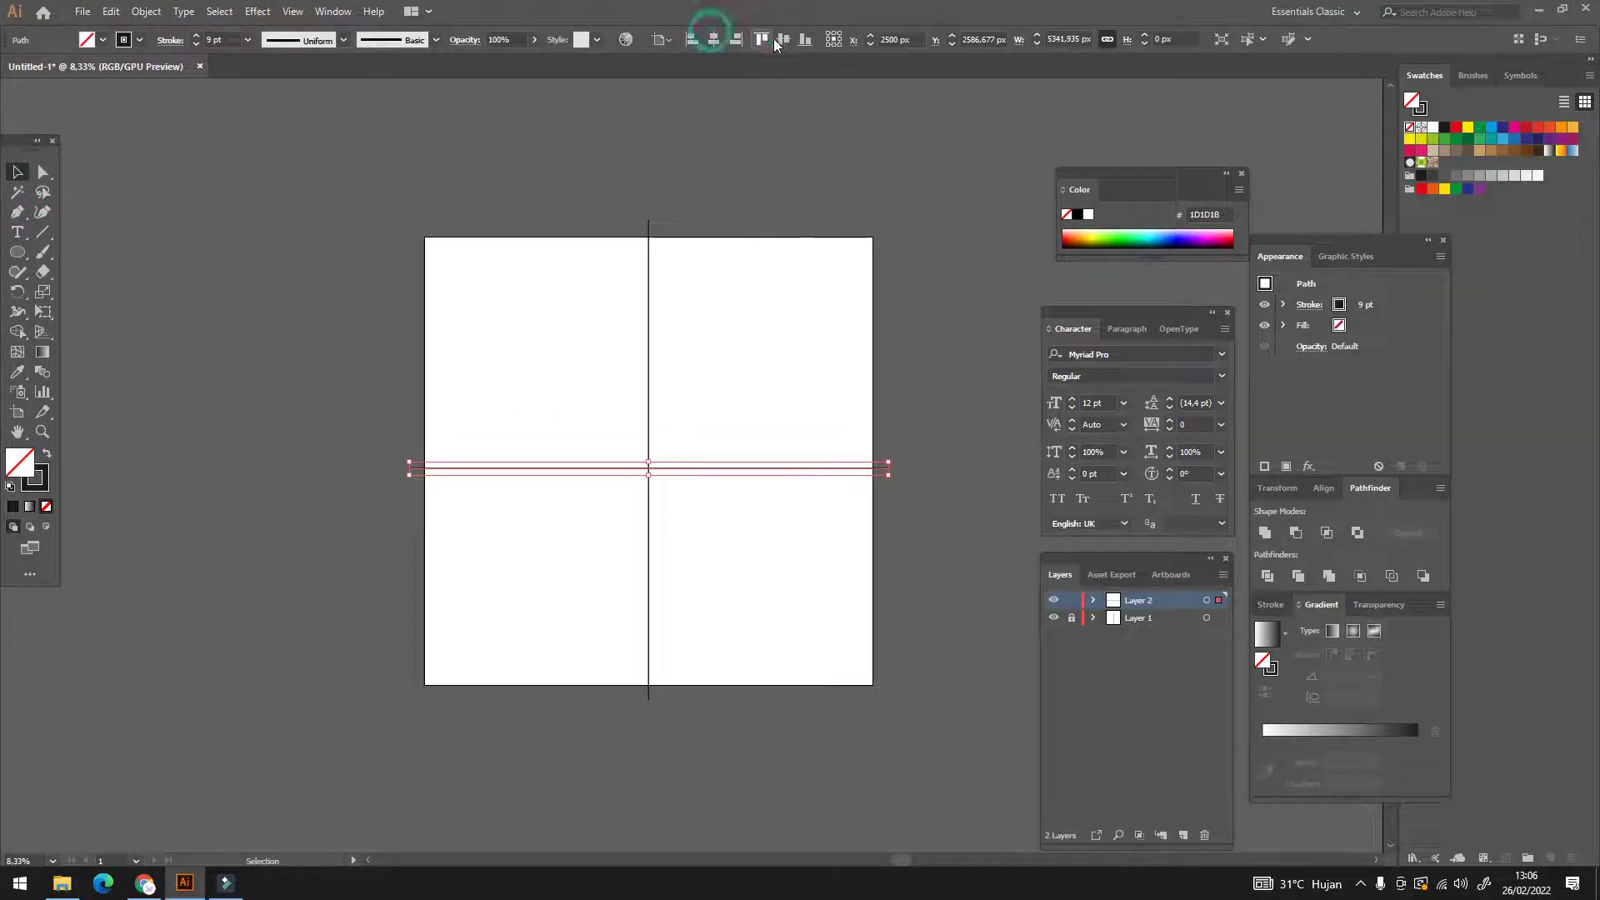
{"action": "left_click", "coordinate": [784, 39]}
{"action": "left_click", "coordinate": [662, 40]}
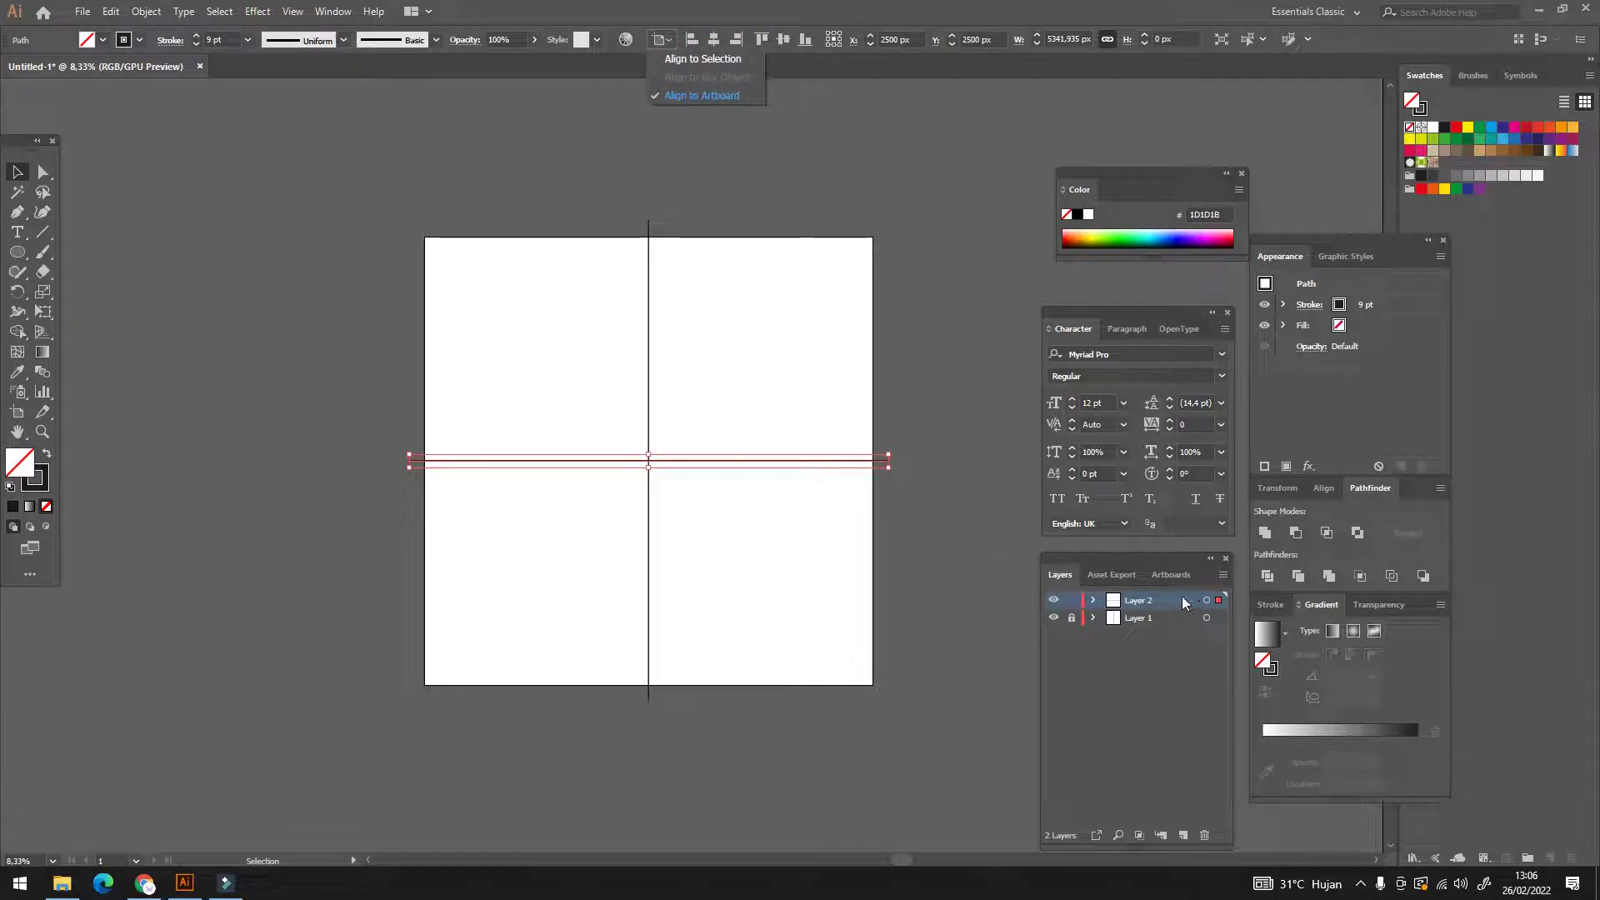
{"action": "left_click", "coordinate": [884, 445]}
{"action": "left_click", "coordinate": [927, 414]}
{"action": "key", "text": "ctrl+z"}
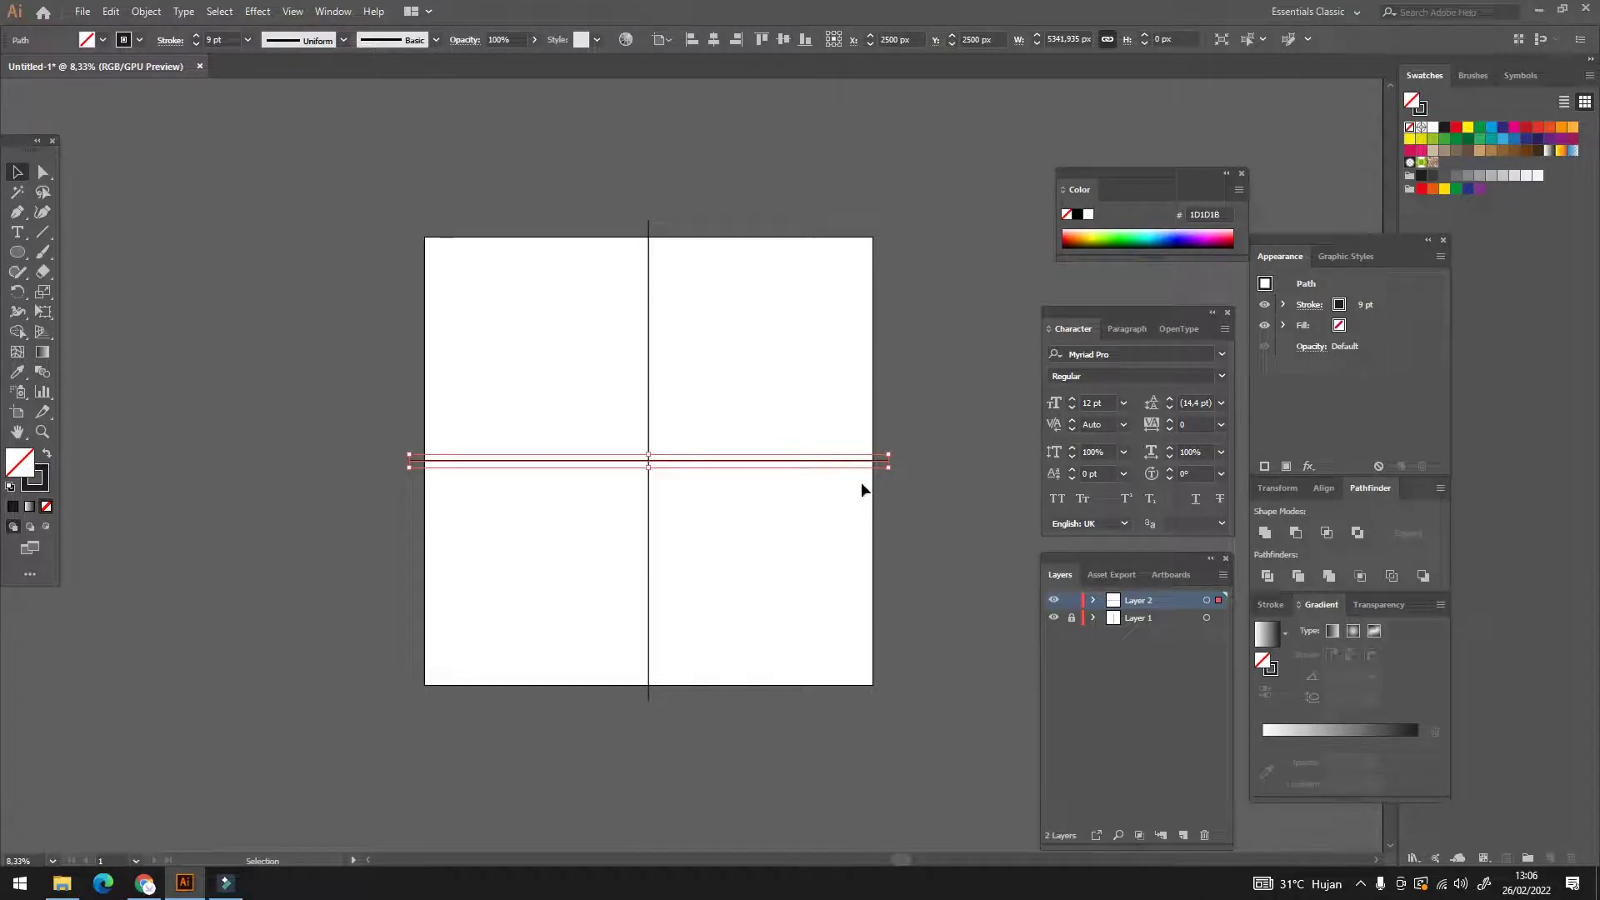
{"action": "left_click", "coordinate": [1206, 601]}
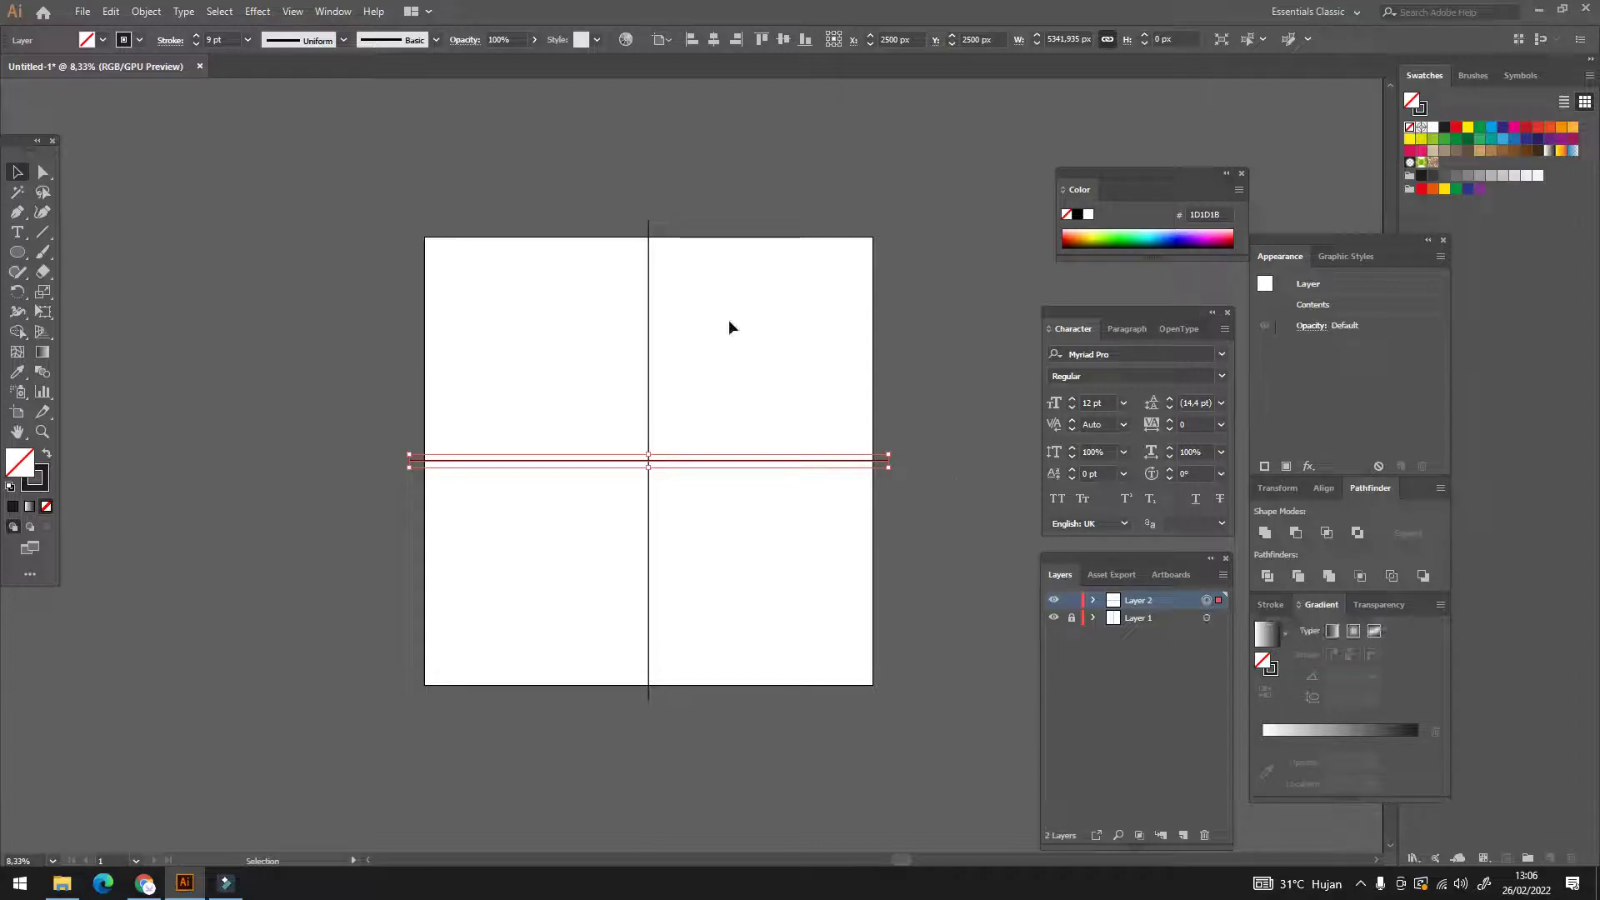
Apply a Transform effect to Layer 2 with Reflect X and 1 copy
{"action": "left_click", "coordinate": [247, 15]}
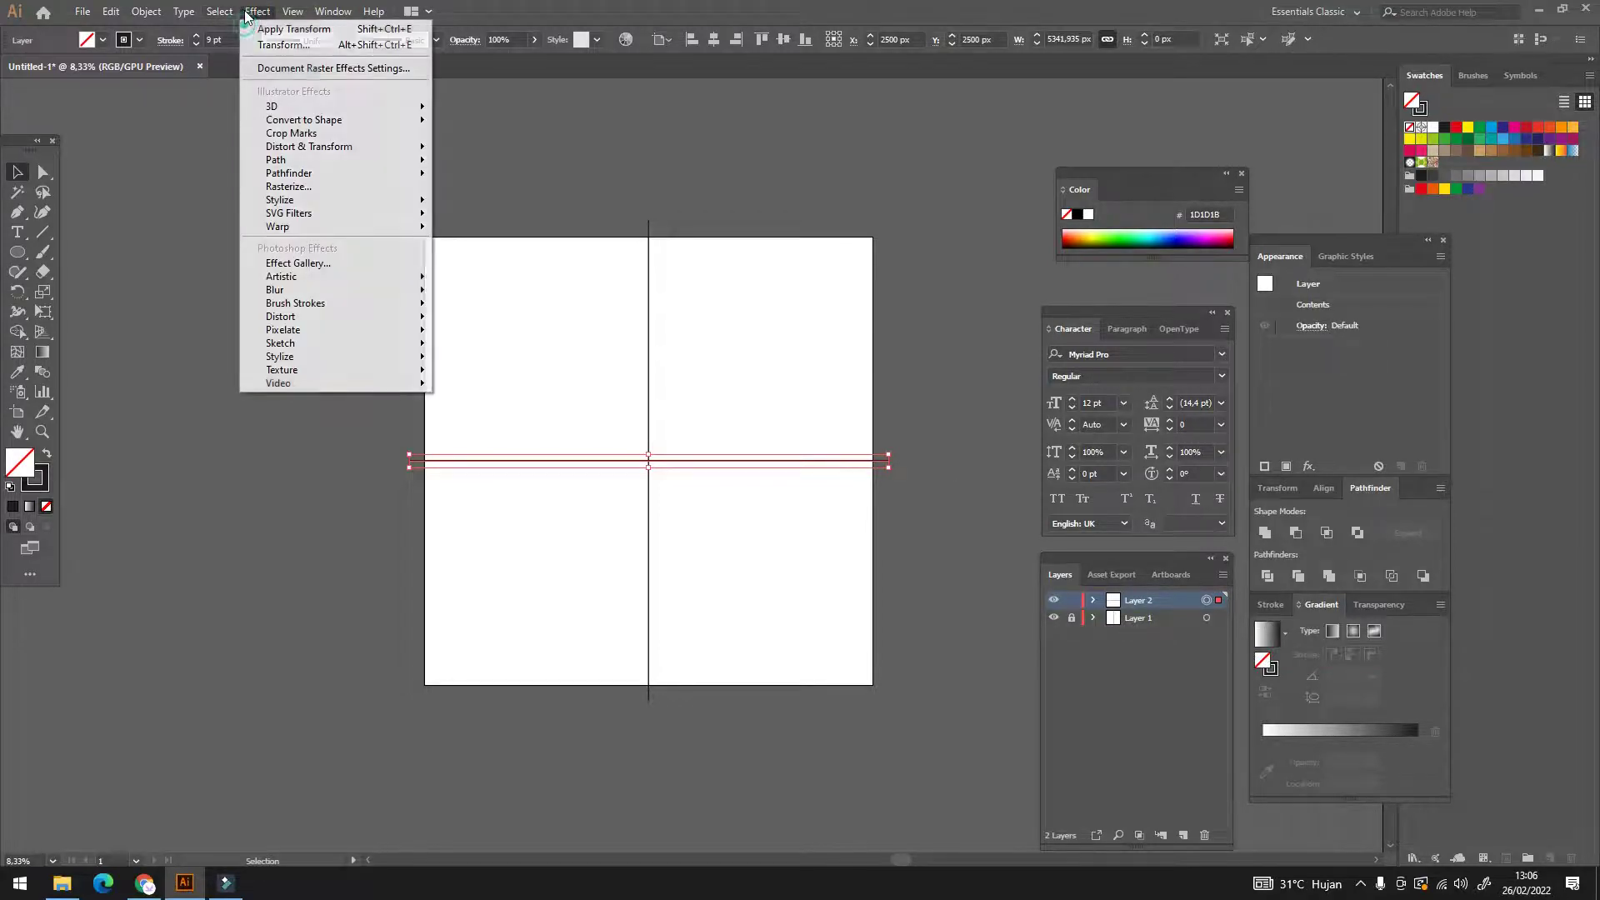
{"action": "mouse_move", "coordinate": [309, 147]}
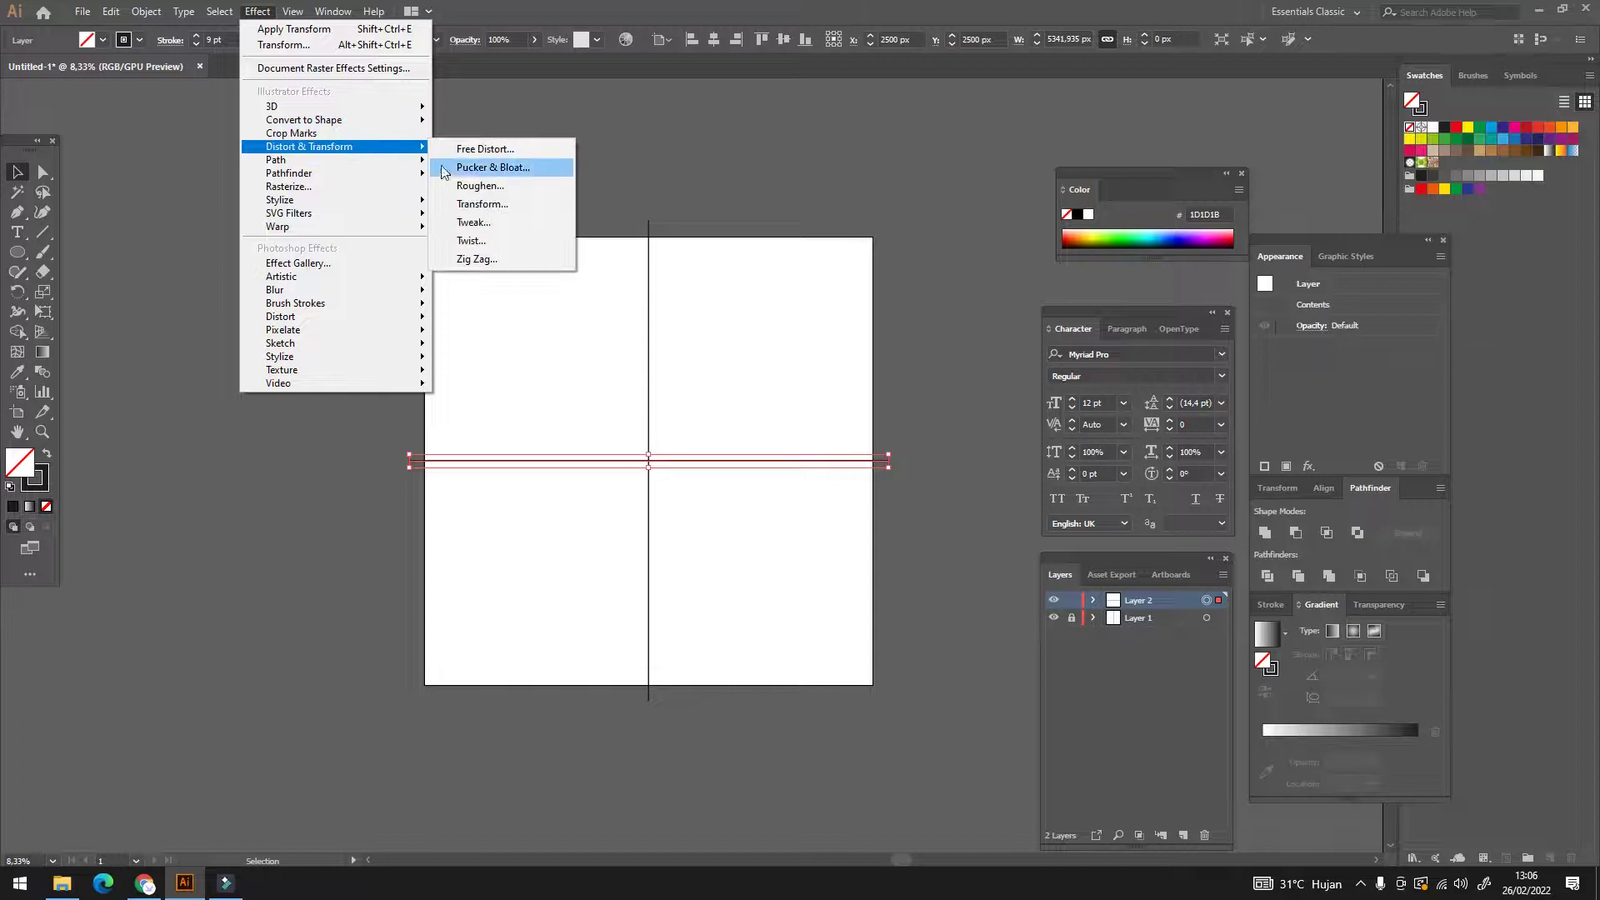
{"action": "left_click", "coordinate": [484, 204]}
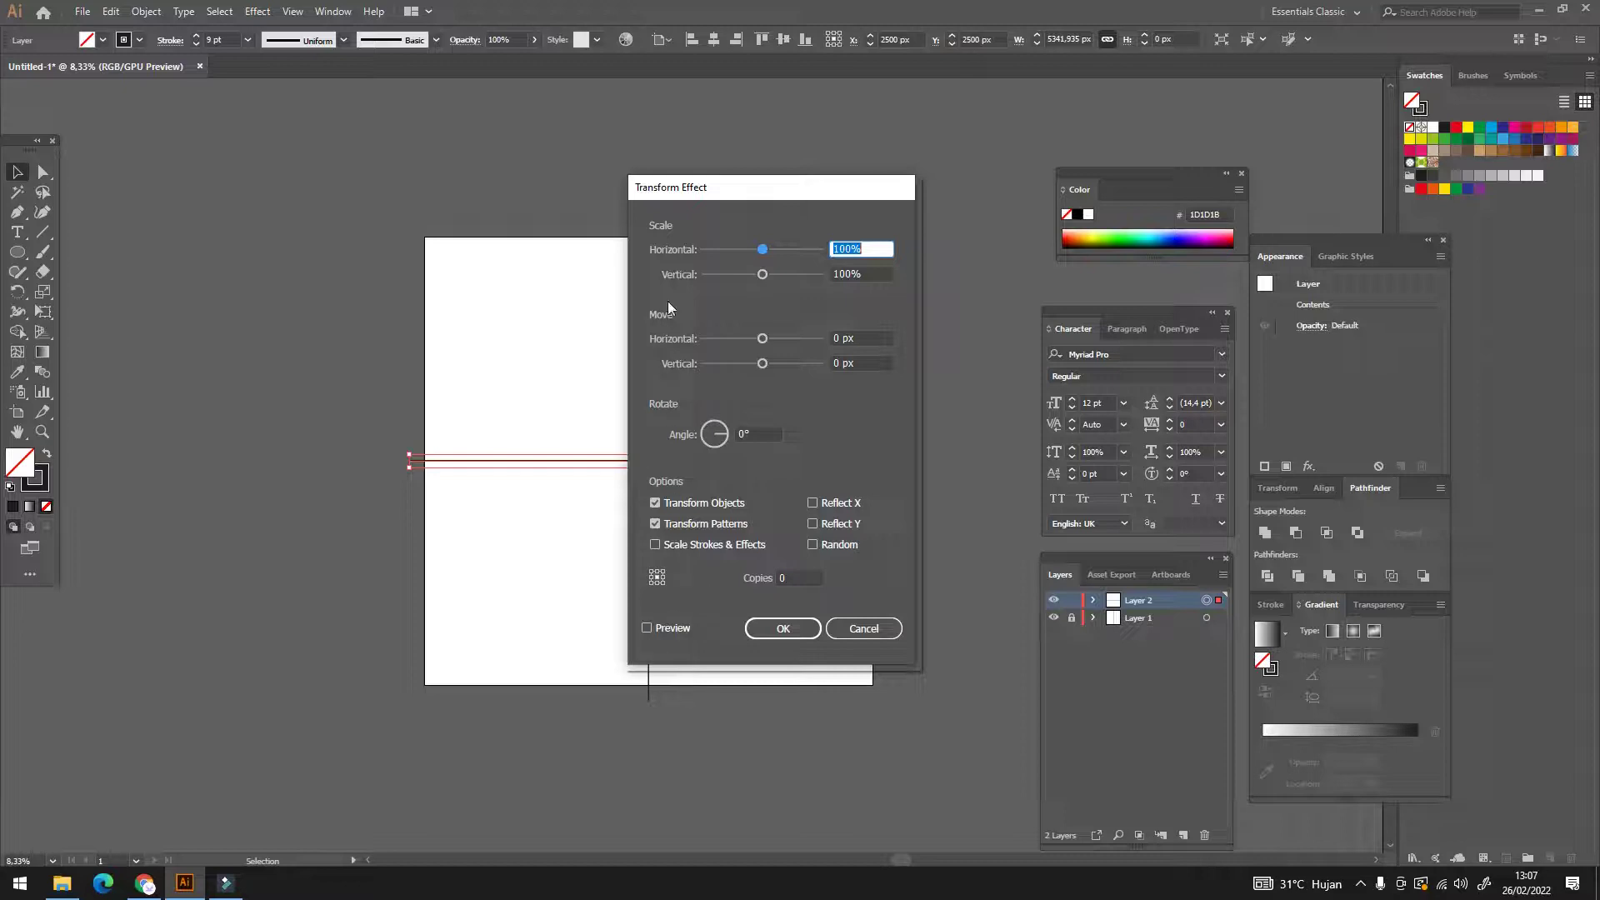
{"action": "left_click", "coordinate": [817, 500]}
{"action": "left_click", "coordinate": [794, 578]}
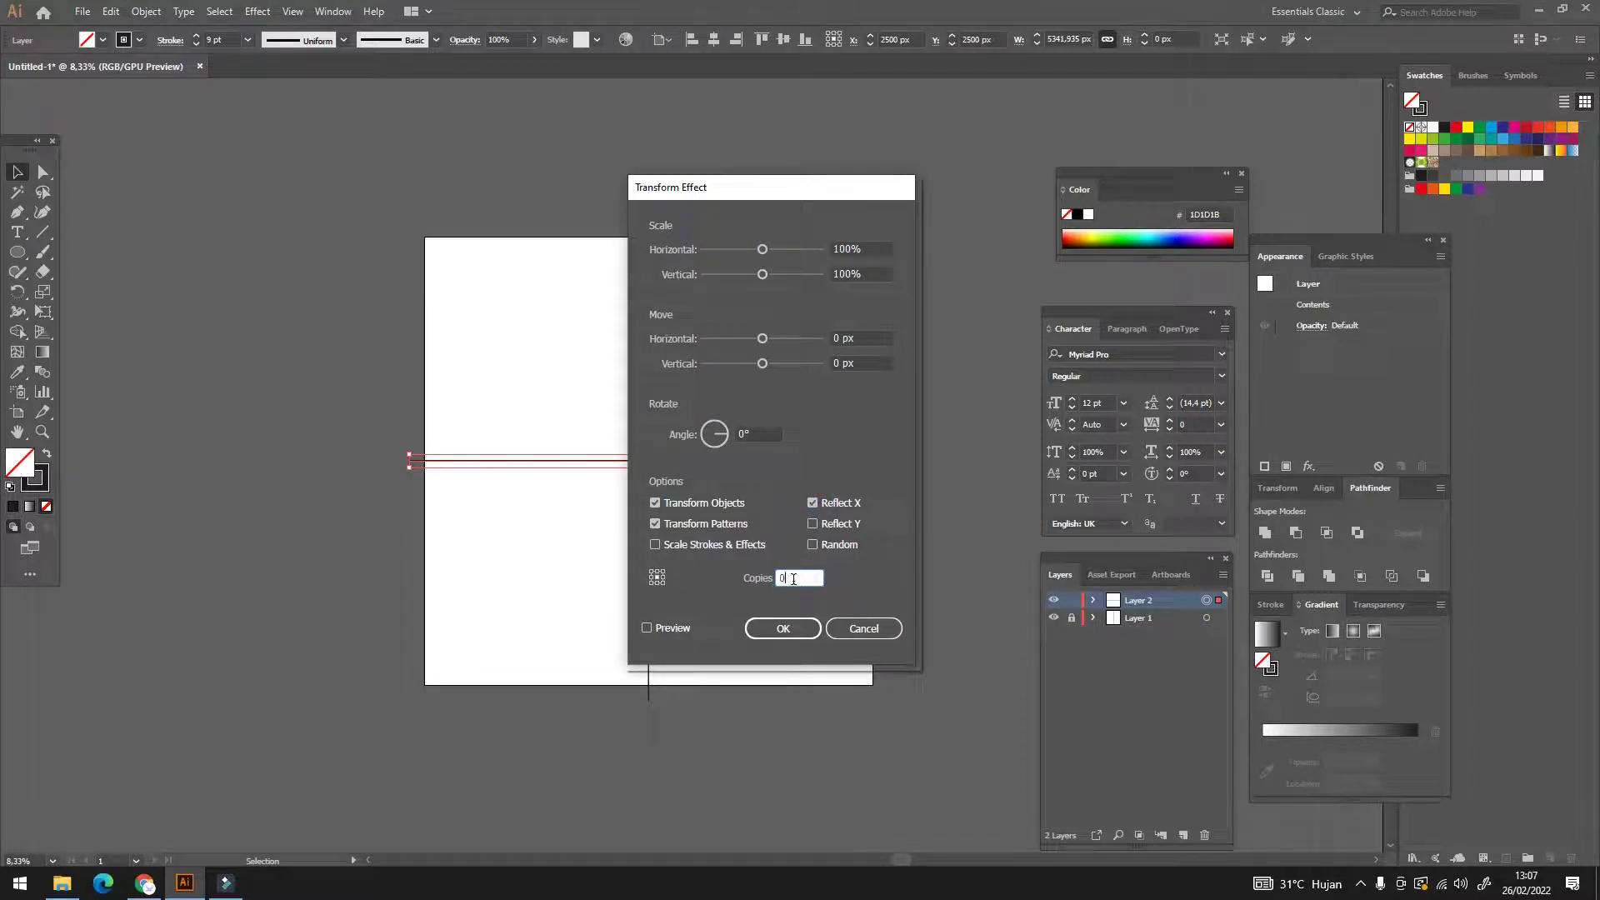
{"action": "type", "text": "1"}
{"action": "left_click", "coordinate": [798, 630]}
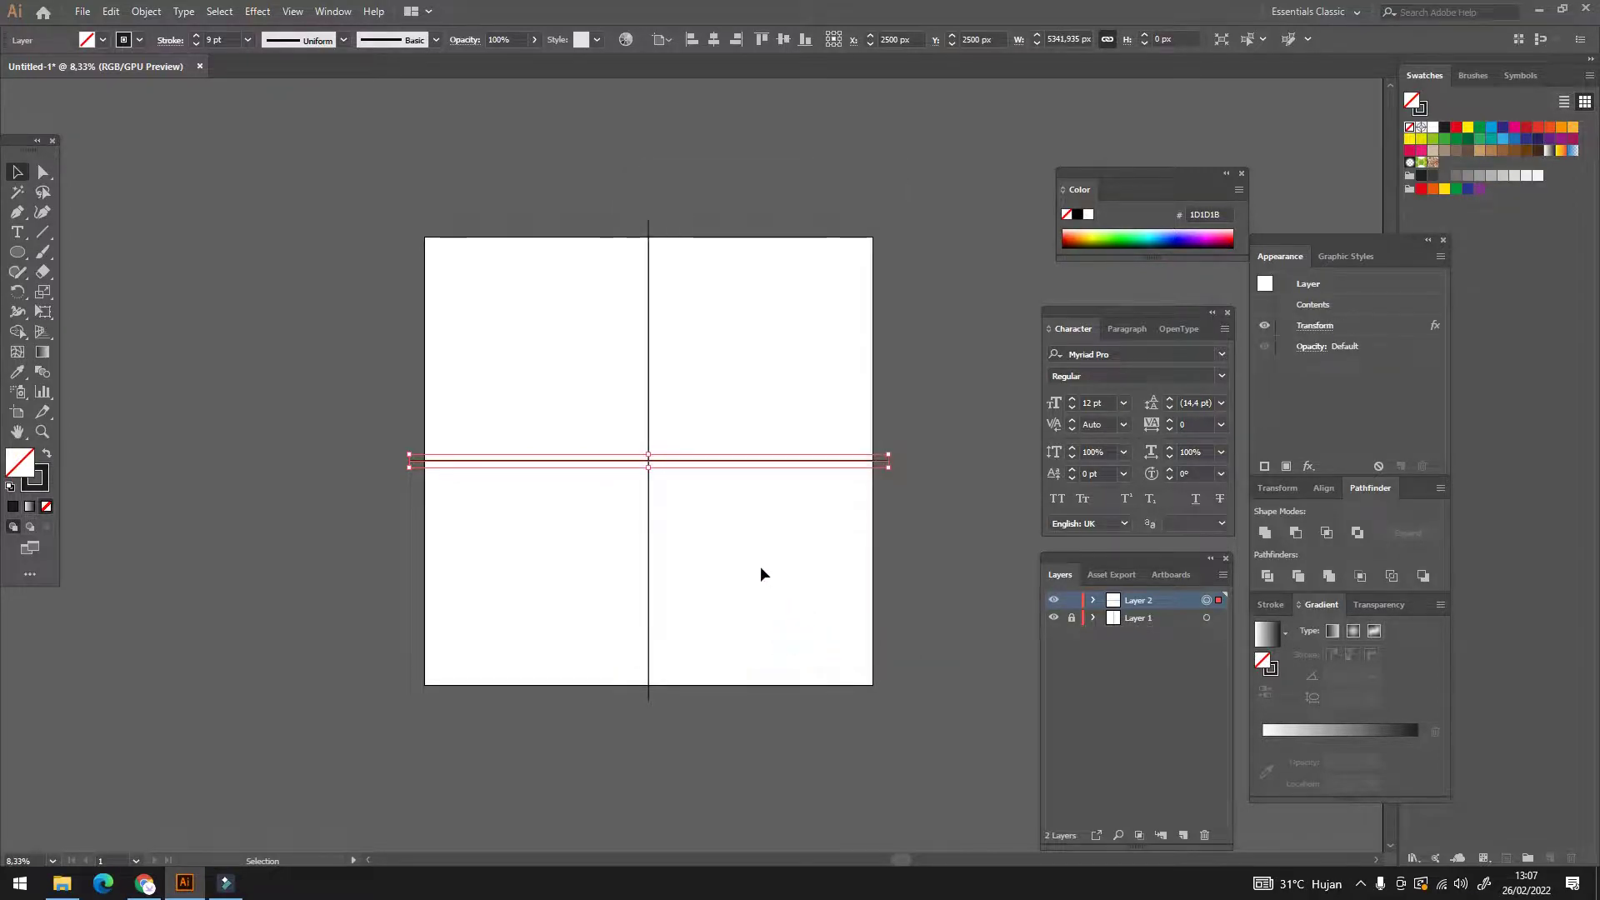
Pen-draw the left head outline from the centre line out around the horn
{"action": "left_click", "coordinate": [20, 215]}
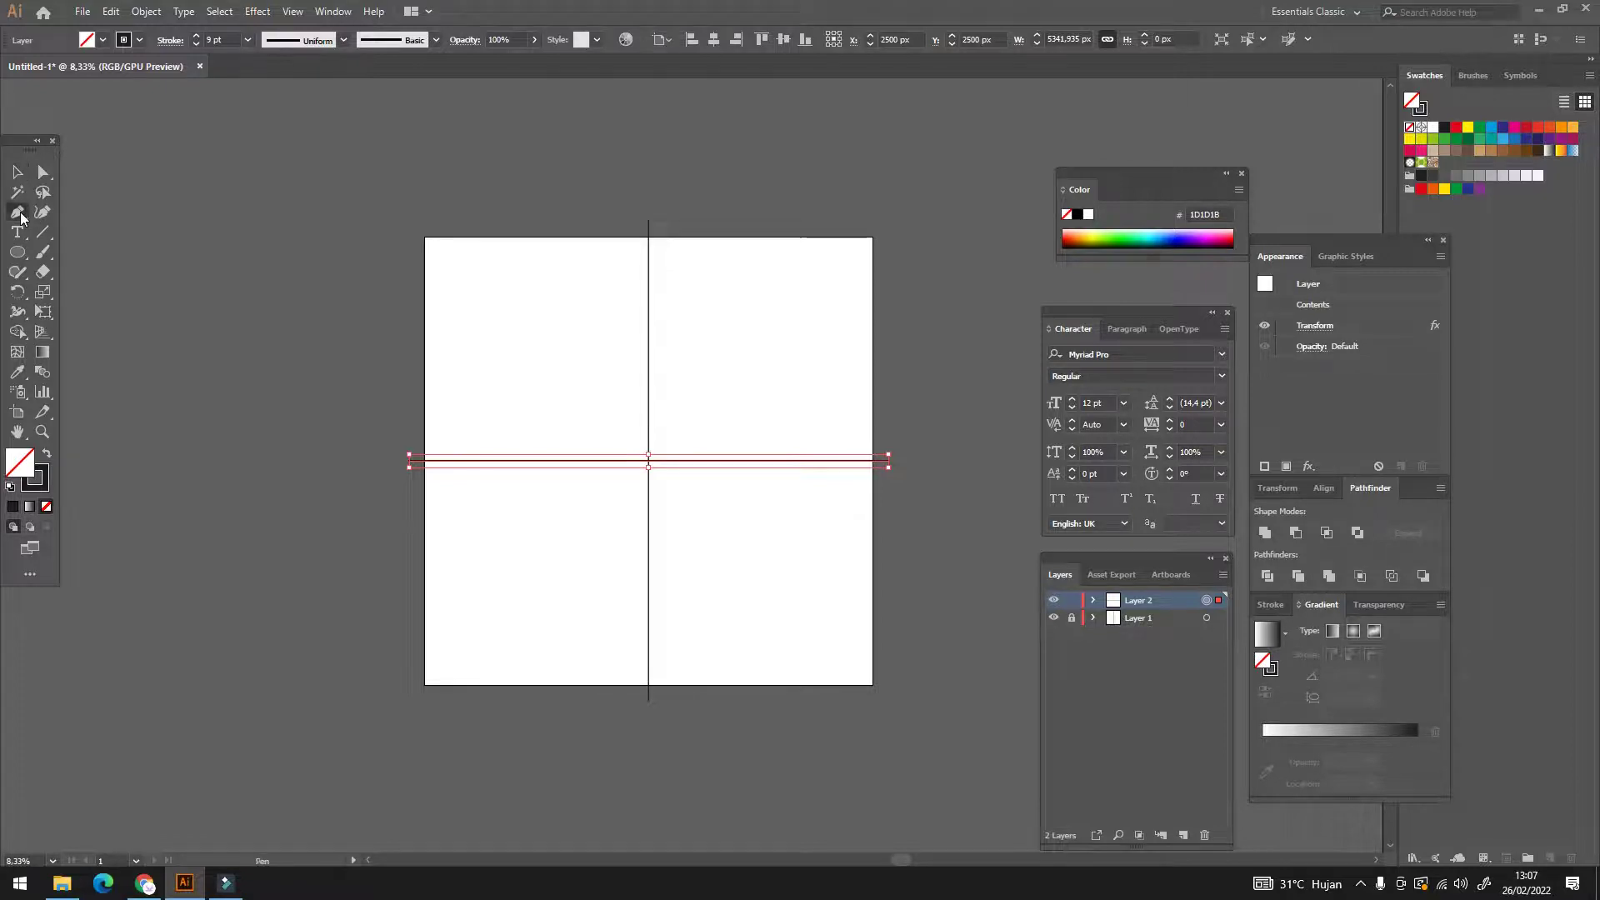
{"action": "scroll", "coordinate": [650, 344], "scroll_direction": "up", "scroll_amount": 2}
{"action": "mouse_move", "coordinate": [650, 339]}
{"action": "left_mouse_down"}
{"action": "mouse_move", "coordinate": [573, 366]}
{"action": "mouse_move", "coordinate": [505, 432]}
{"action": "mouse_move", "coordinate": [505, 470]}
{"action": "left_mouse_up"}
{"action": "key", "text": "ctrl+z"}
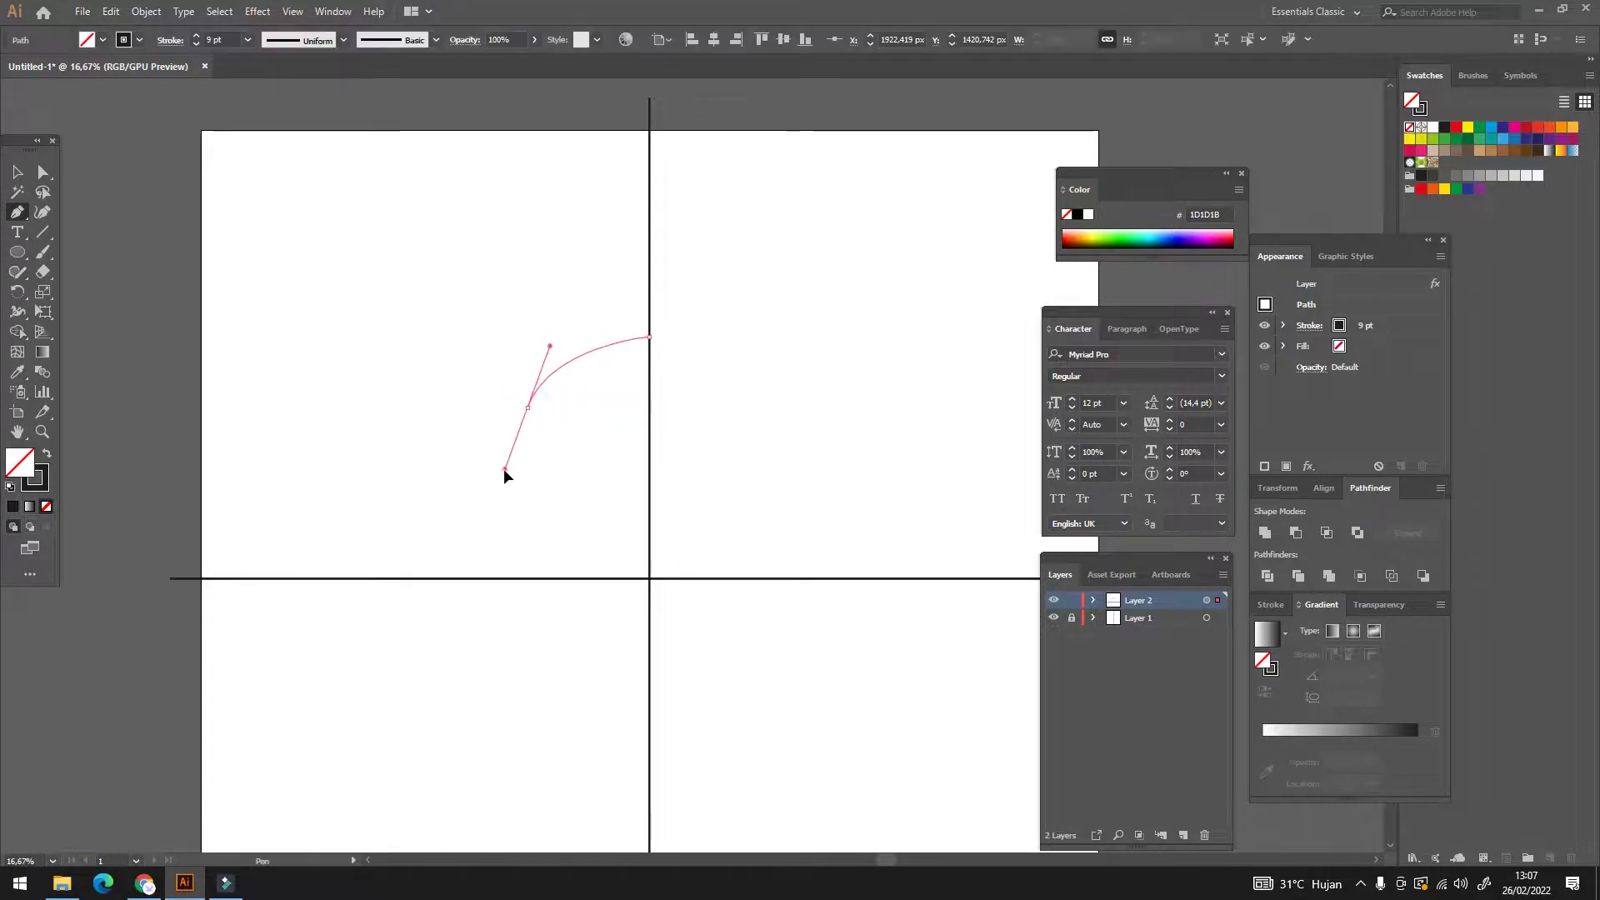
{"action": "left_click", "coordinate": [527, 408]}
{"action": "left_click_drag", "start_coordinate": [408, 513], "coordinate": [393, 615]}
{"action": "left_click_drag", "start_coordinate": [408, 512], "coordinate": [524, 457]}
{"action": "scroll", "coordinate": [510, 480], "scroll_direction": "up", "scroll_amount": 1}
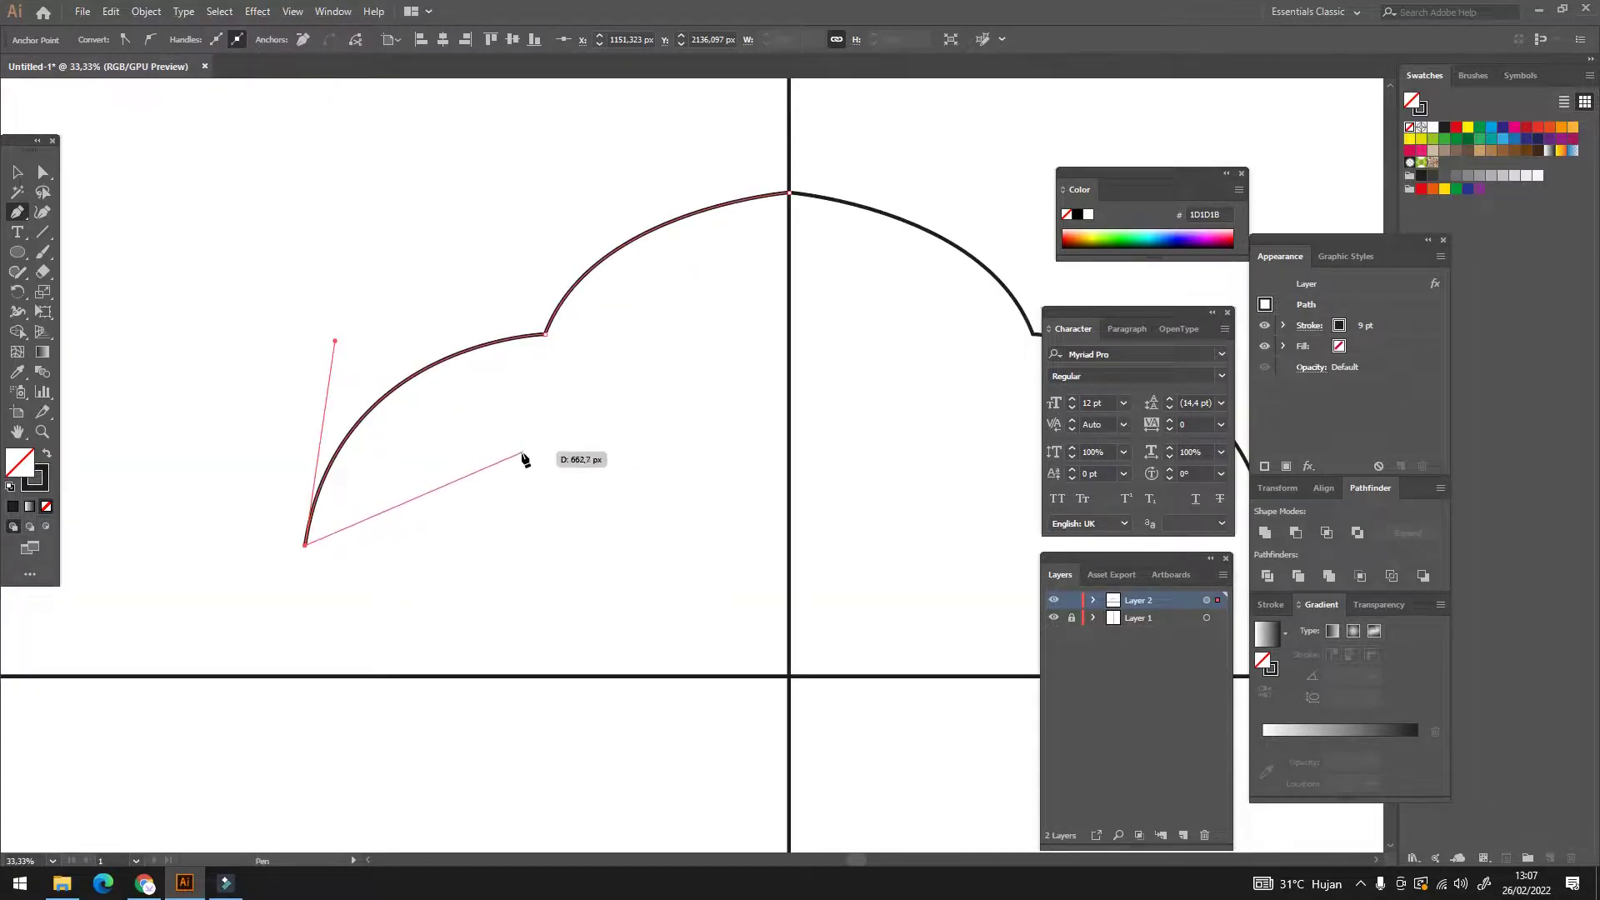
{"action": "left_click_drag", "start_coordinate": [444, 475], "coordinate": [504, 477]}
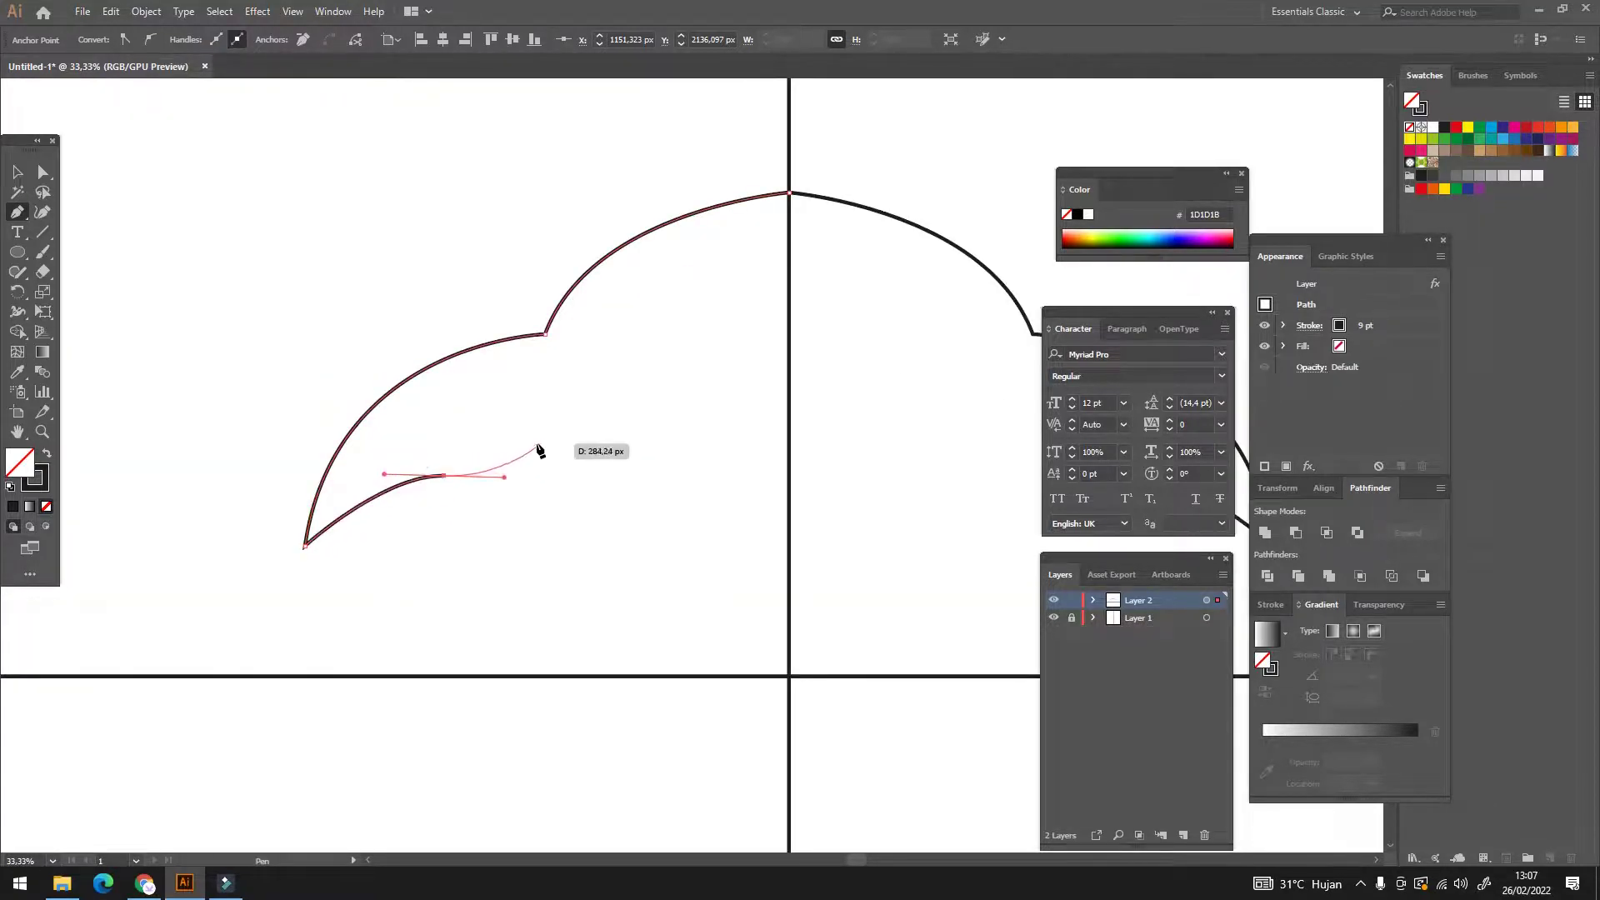
{"action": "left_click", "coordinate": [528, 448]}
Continue the outline down the head side and around the muzzle, ending on the centre line
{"action": "scroll", "coordinate": [528, 450], "scroll_direction": "down", "scroll_amount": 1}
{"action": "left_click_drag", "start_coordinate": [509, 508], "coordinate": [518, 544]}
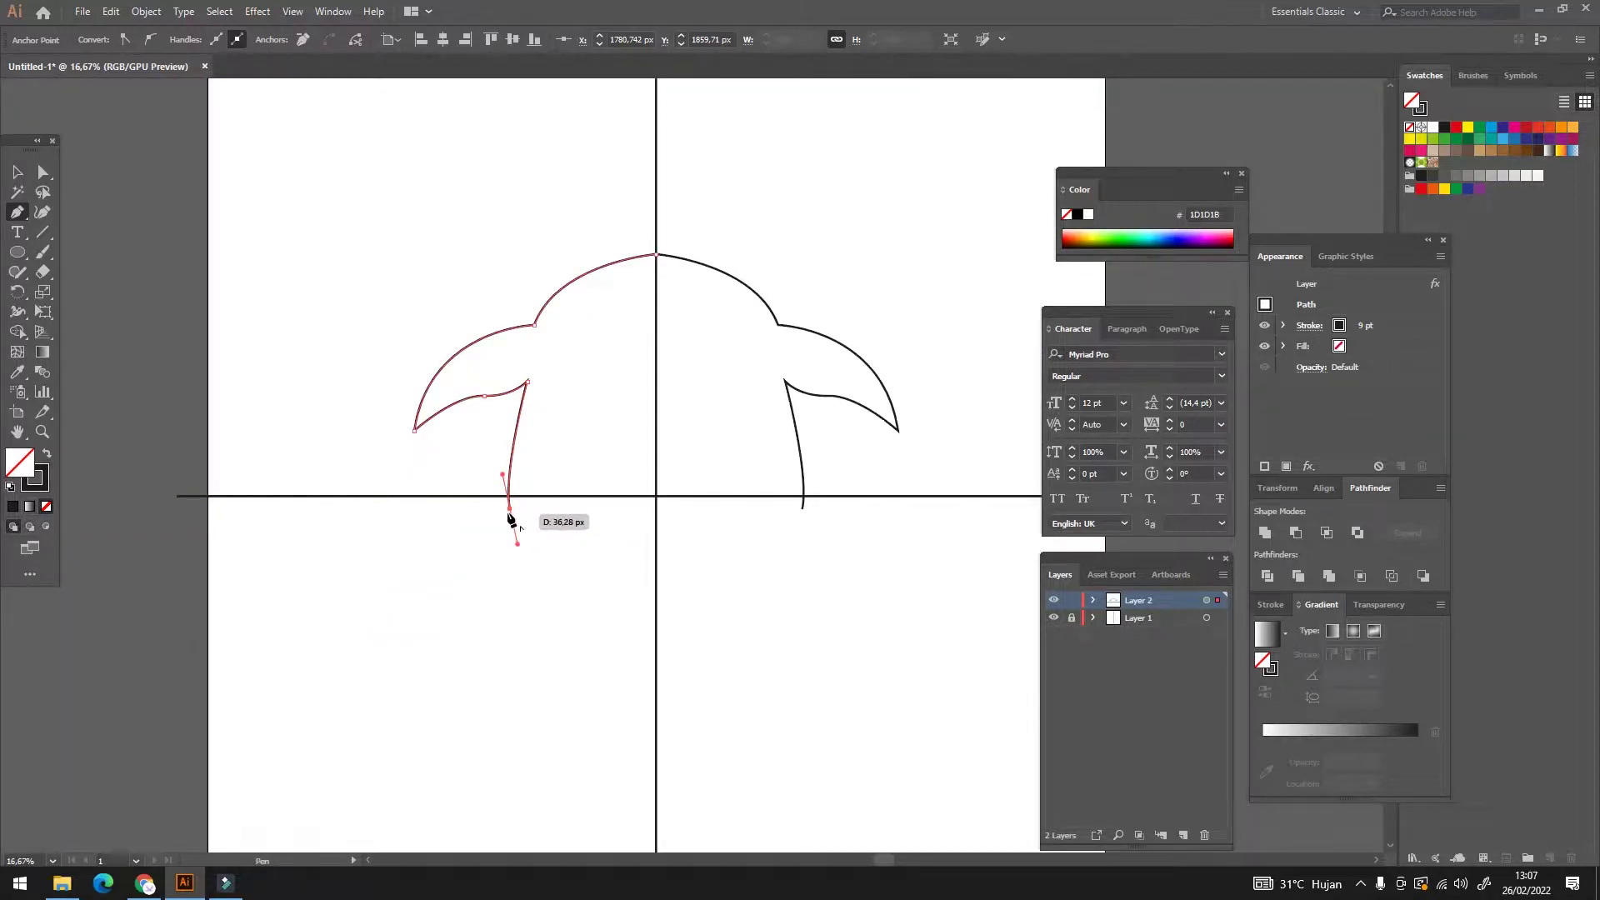
{"action": "left_click_drag", "start_coordinate": [393, 622], "coordinate": [410, 718]}
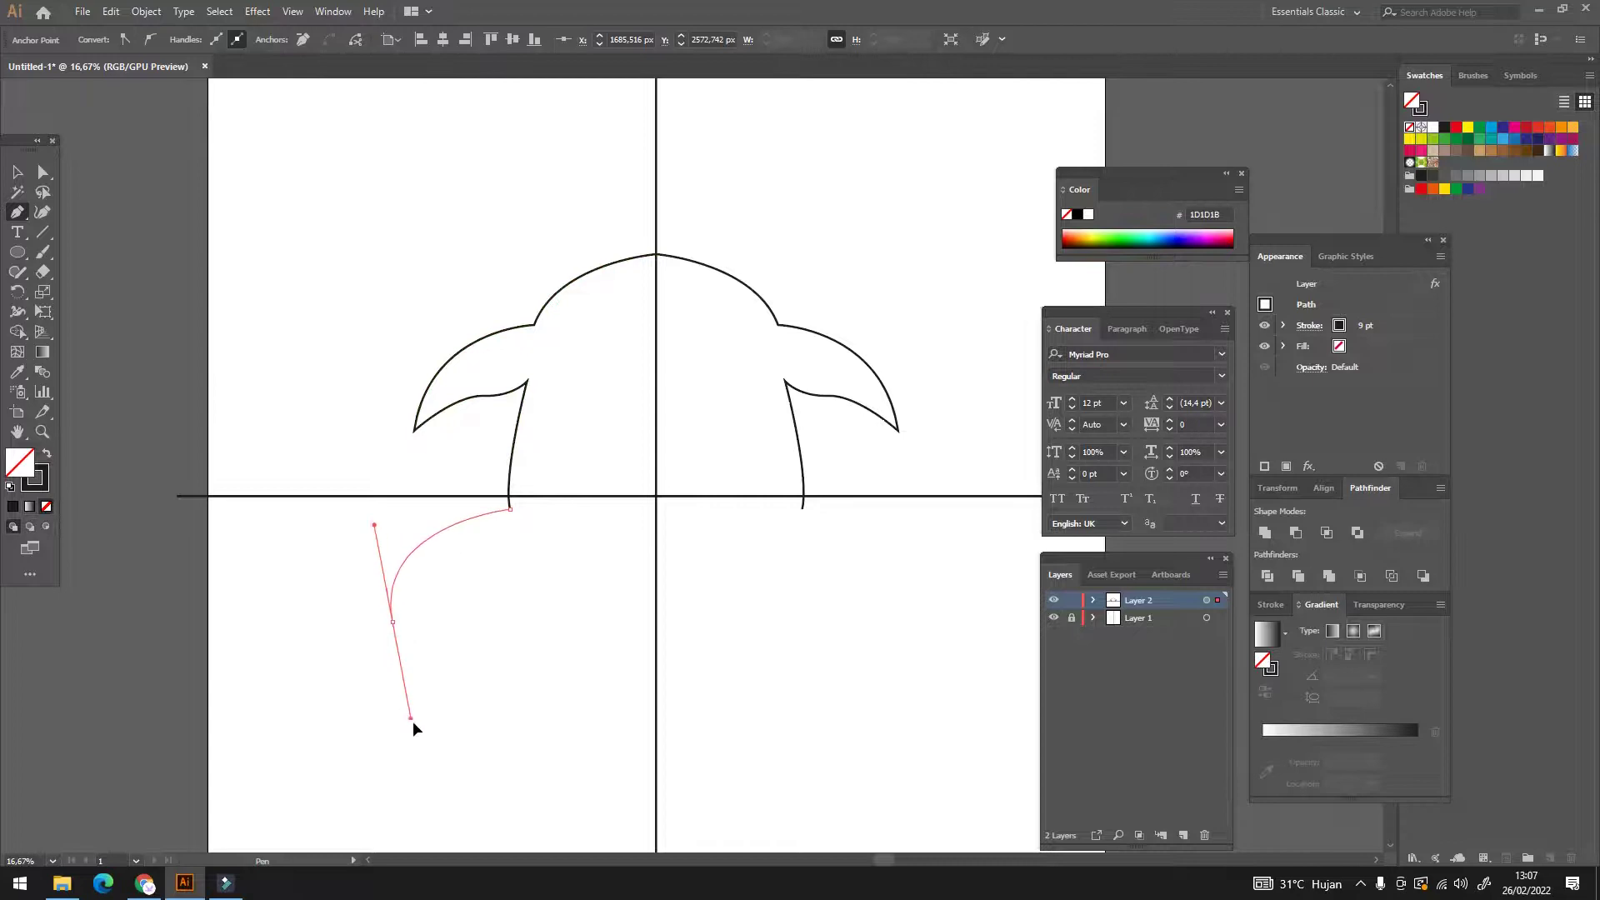
{"action": "left_click_drag", "start_coordinate": [558, 690], "coordinate": [651, 700]}
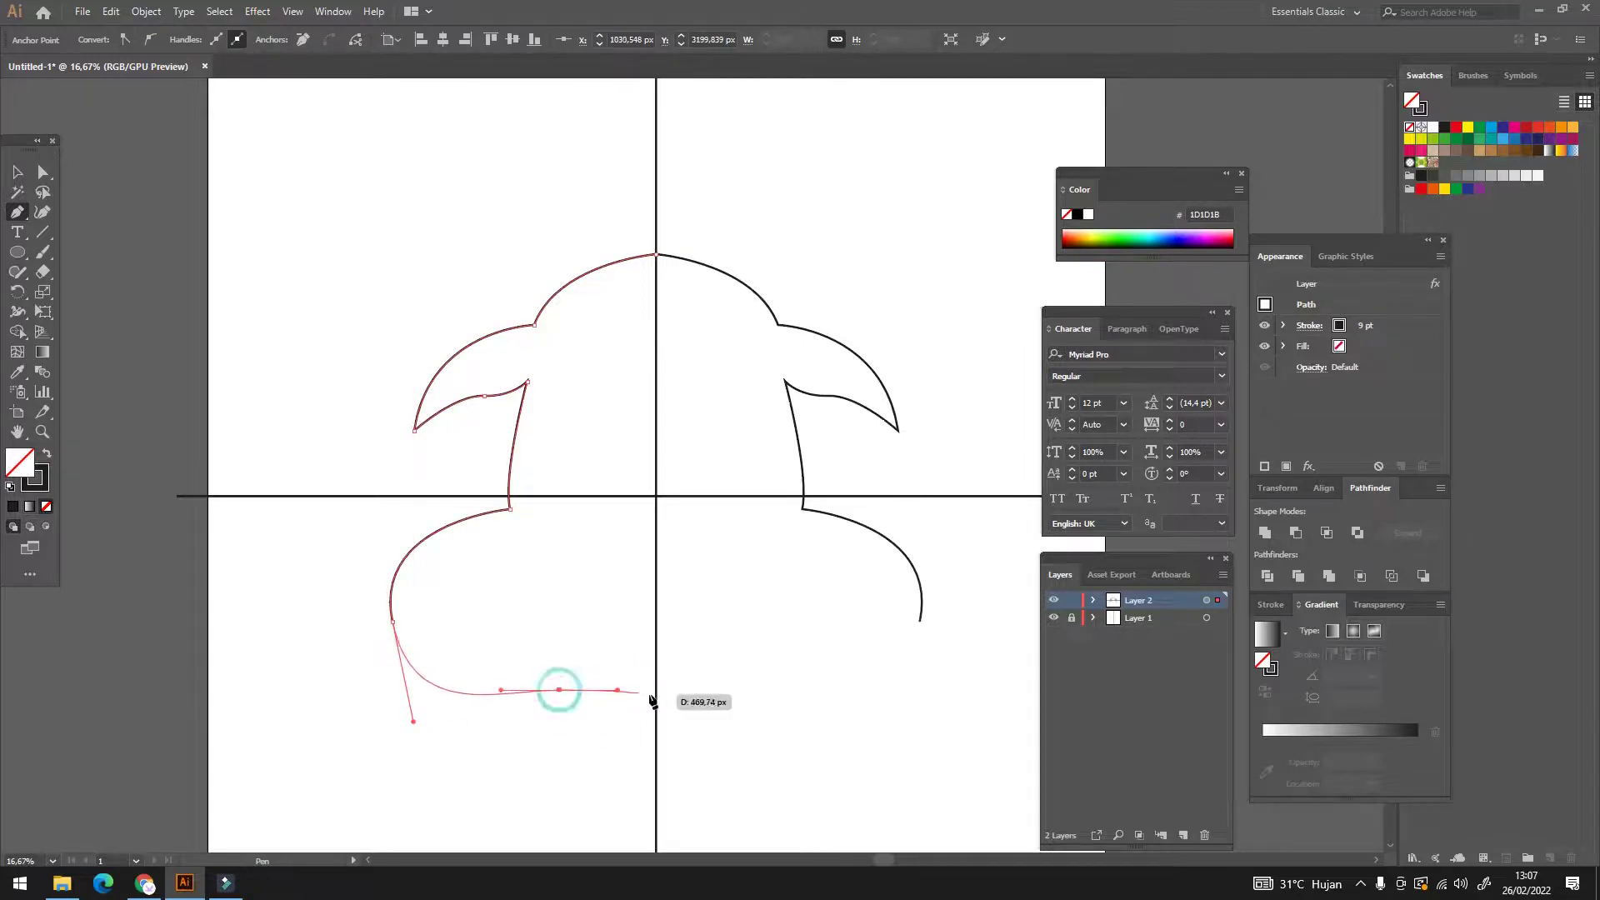
{"action": "left_click", "coordinate": [656, 690]}
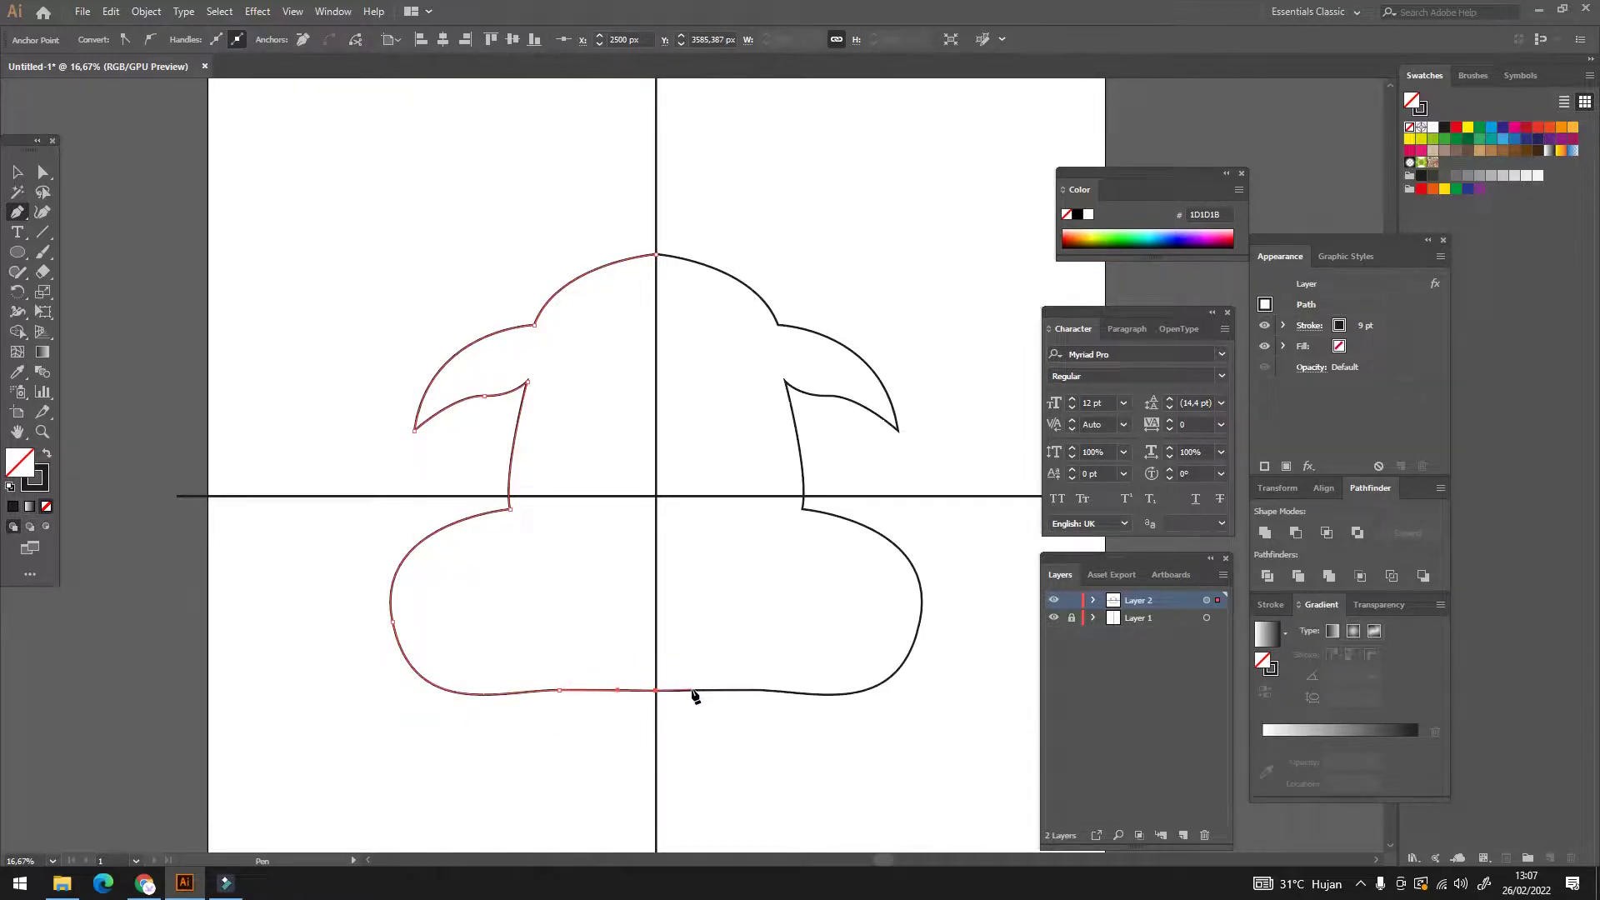
Draw a round left eye with the Ellipse tool, mirrored on the right
{"action": "left_click", "coordinate": [18, 252]}
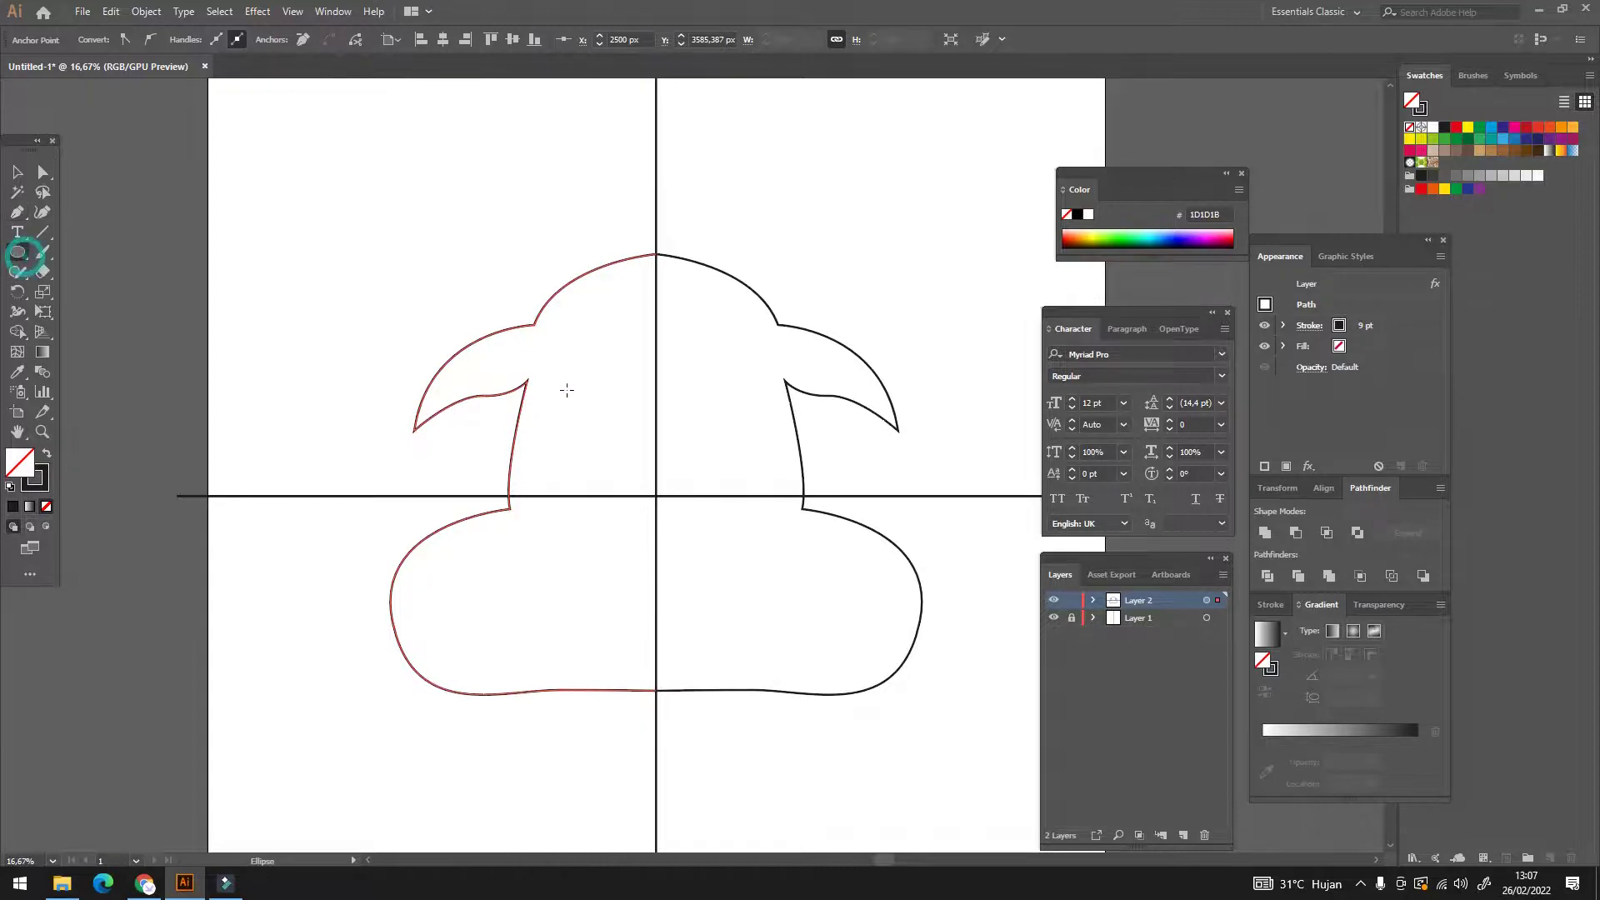
{"action": "left_click_drag", "start_coordinate": [598, 431], "coordinate": [626, 458]}
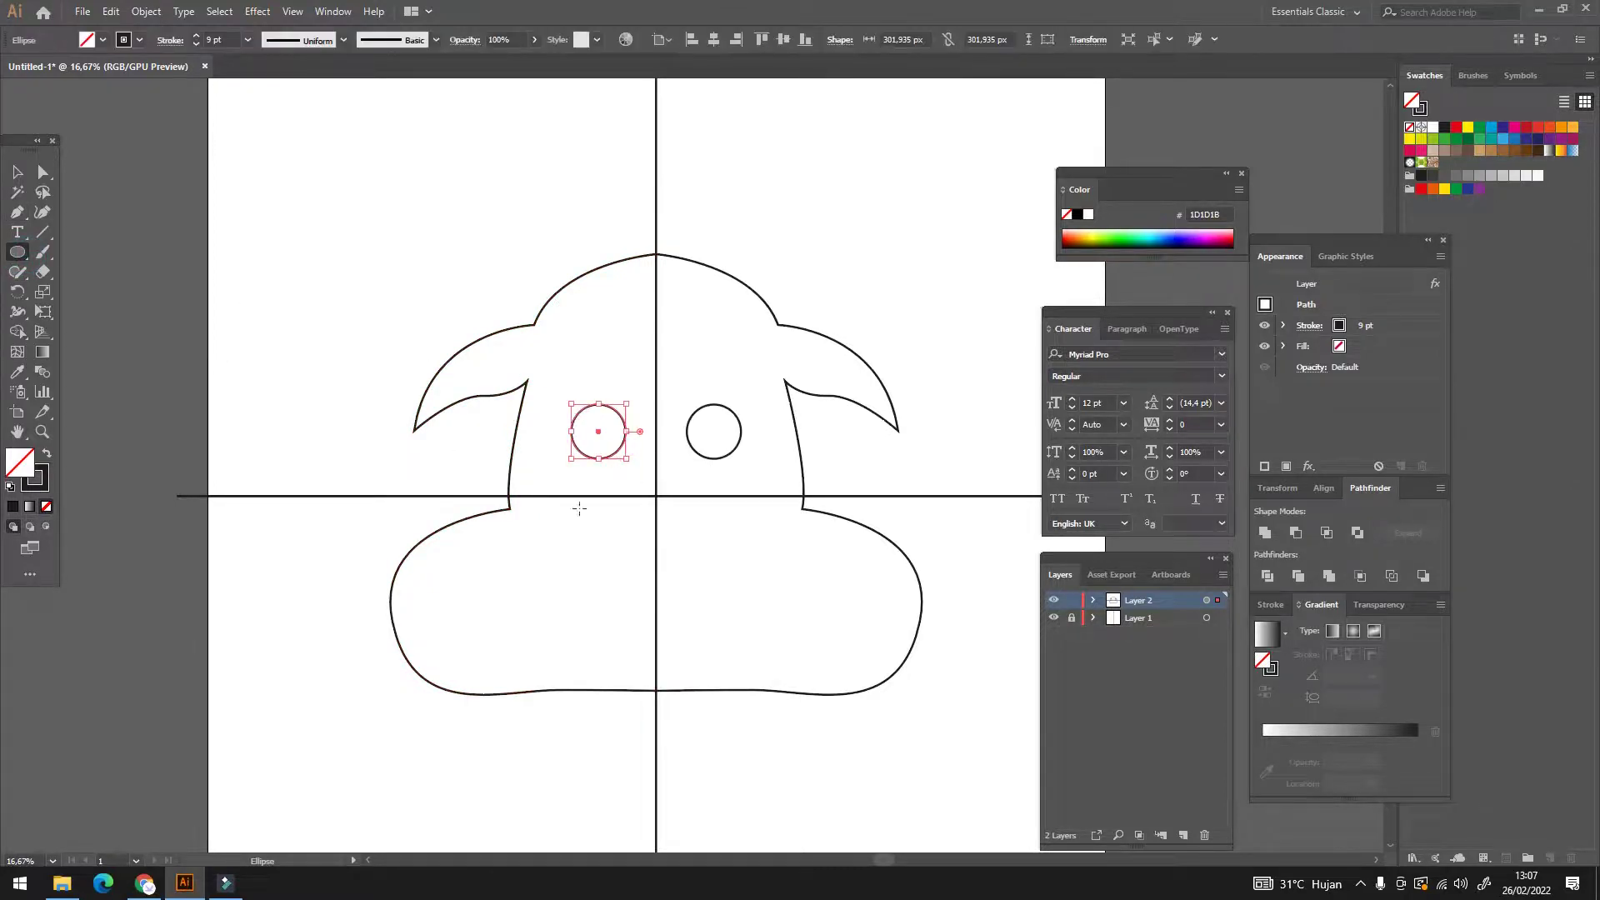
{"action": "scroll", "coordinate": [579, 508], "scroll_direction": "up", "scroll_amount": 1}
{"action": "scroll", "coordinate": [697, 572], "scroll_direction": "up", "scroll_amount": 1}
{"action": "scroll", "coordinate": [697, 572], "scroll_direction": "down", "scroll_amount": 1}
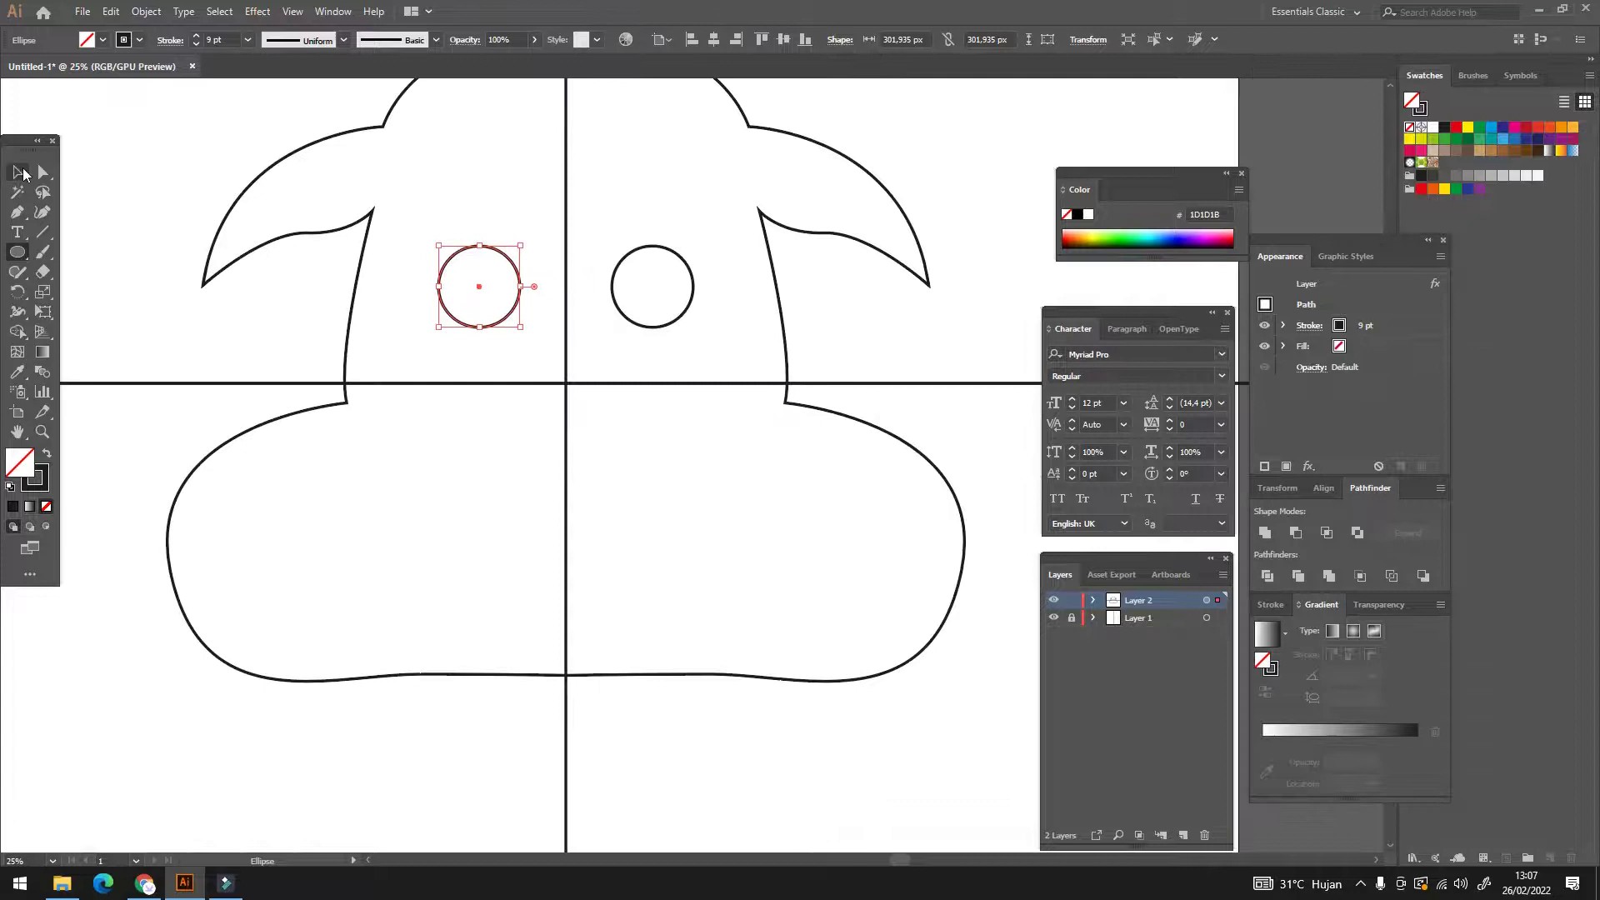
{"action": "left_click", "coordinate": [17, 211]}
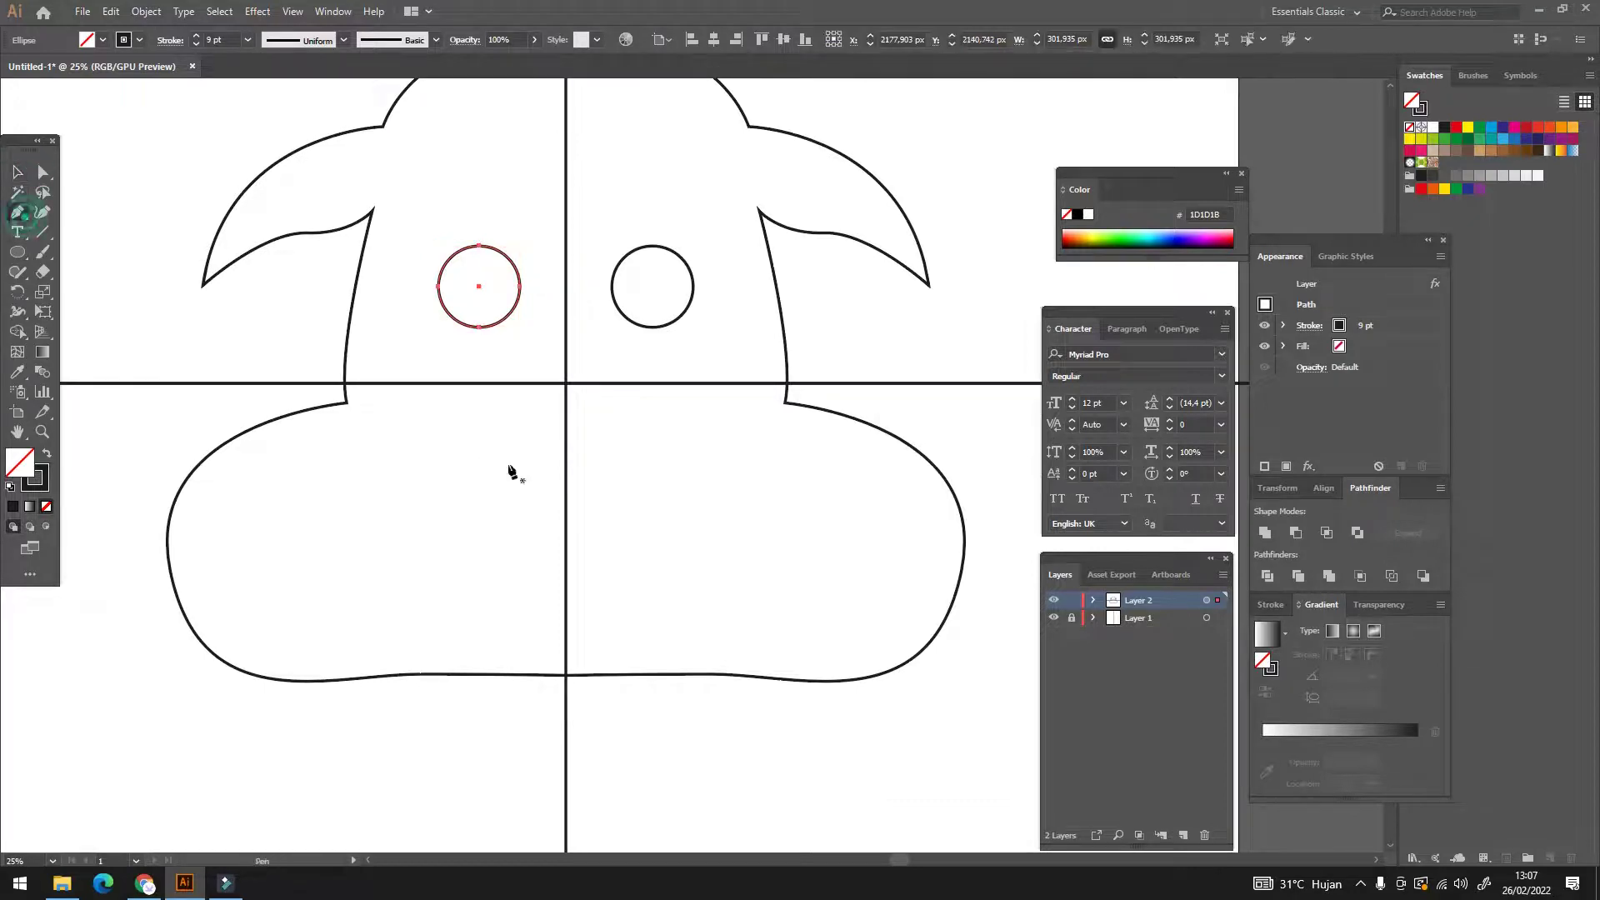
Pen-draw the half-mouth curve from the centre line, with upper and lower lip
{"action": "left_click", "coordinate": [564, 514]}
{"action": "left_click_drag", "start_coordinate": [328, 536], "coordinate": [297, 553]}
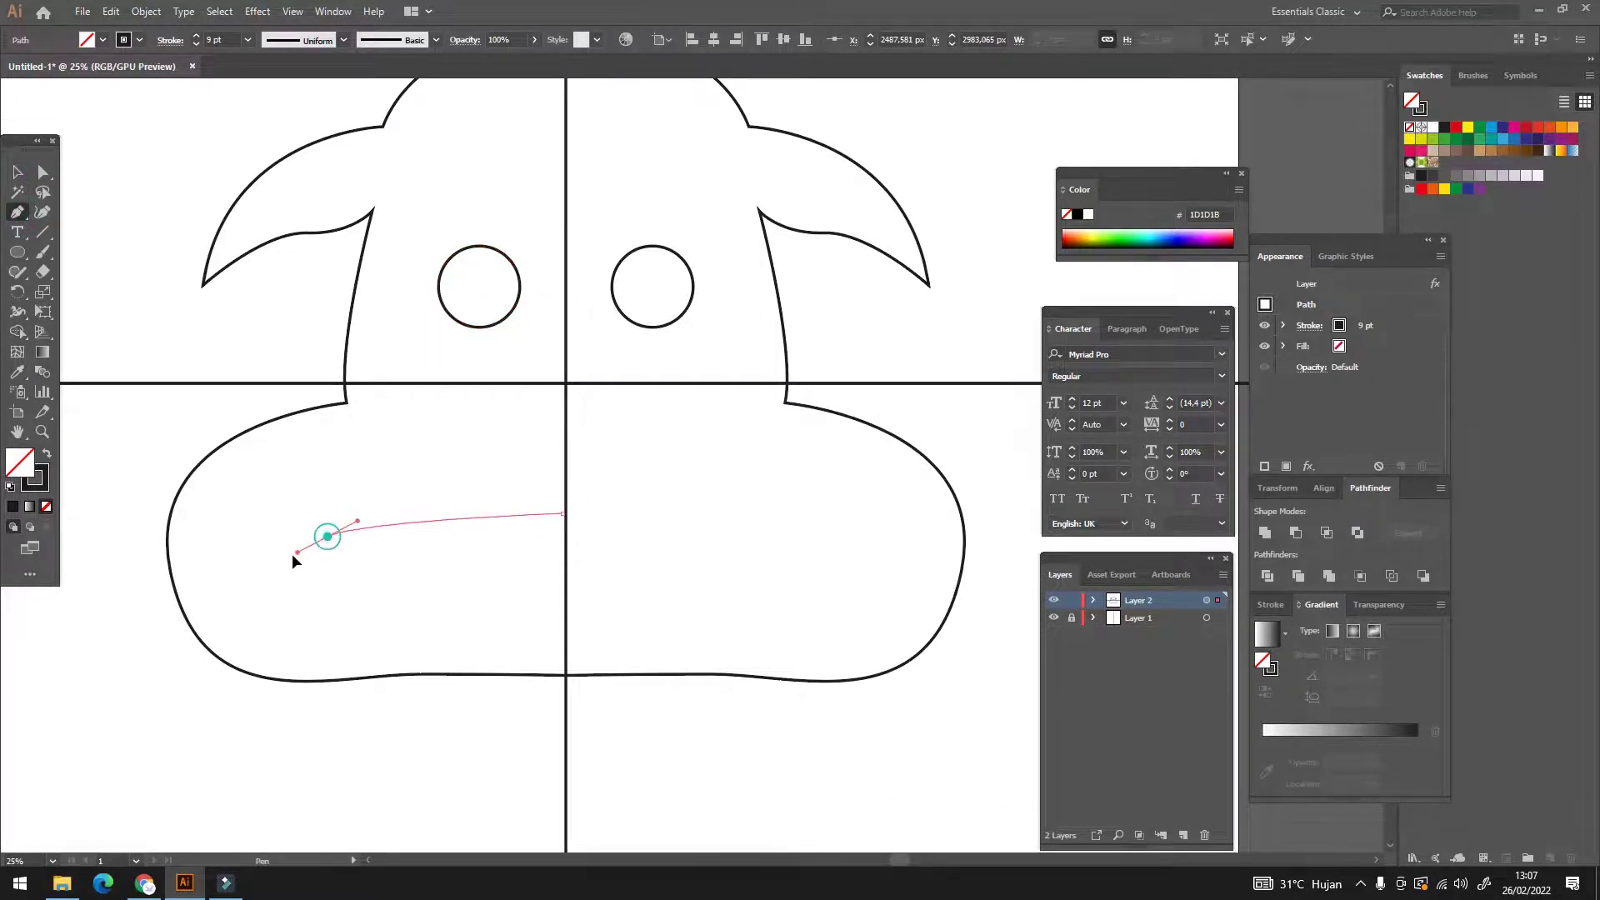
{"action": "key", "text": "ctrl+z"}
{"action": "key", "text": "ctrl+z"}
{"action": "left_click", "coordinate": [565, 510]}
{"action": "left_click_drag", "start_coordinate": [322, 546], "coordinate": [225, 596]}
{"action": "key", "text": "ctrl+z"}
{"action": "left_click", "coordinate": [566, 510]}
{"action": "left_click_drag", "start_coordinate": [357, 574], "coordinate": [268, 634]}
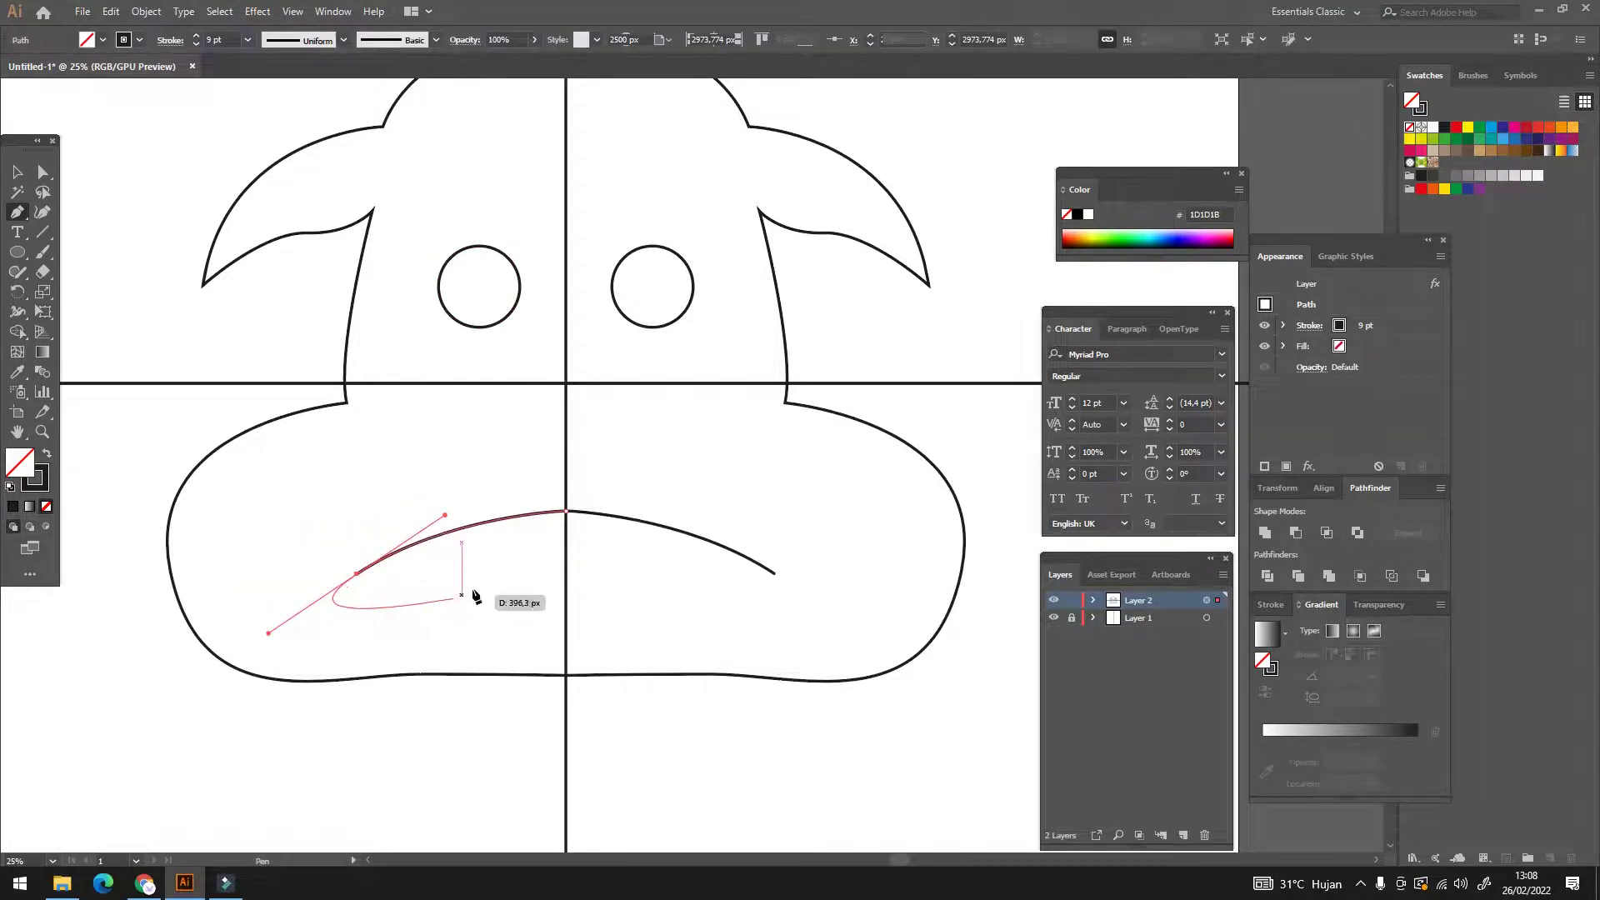
{"action": "left_click_drag", "start_coordinate": [566, 578], "coordinate": [298, 410]}
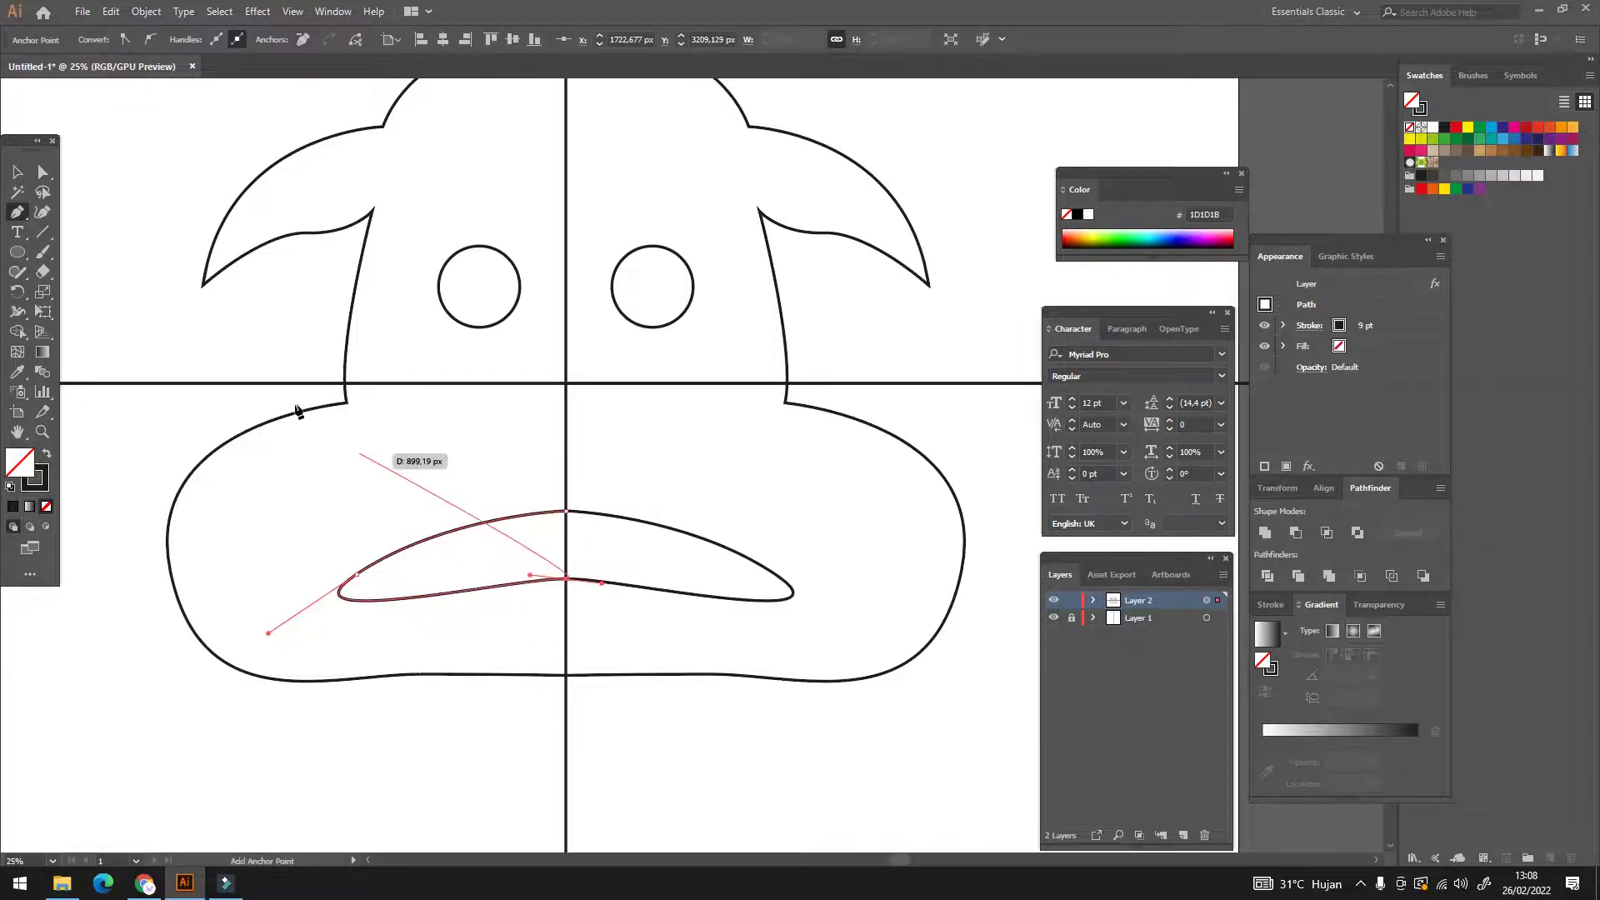
{"action": "left_click", "coordinate": [17, 172]}
{"action": "left_click", "coordinate": [89, 232]}
Draw a square tooth path in the mouth and select it with the lip
{"action": "left_click", "coordinate": [17, 214]}
{"action": "left_click_drag", "start_coordinate": [456, 560], "coordinate": [516, 561]}
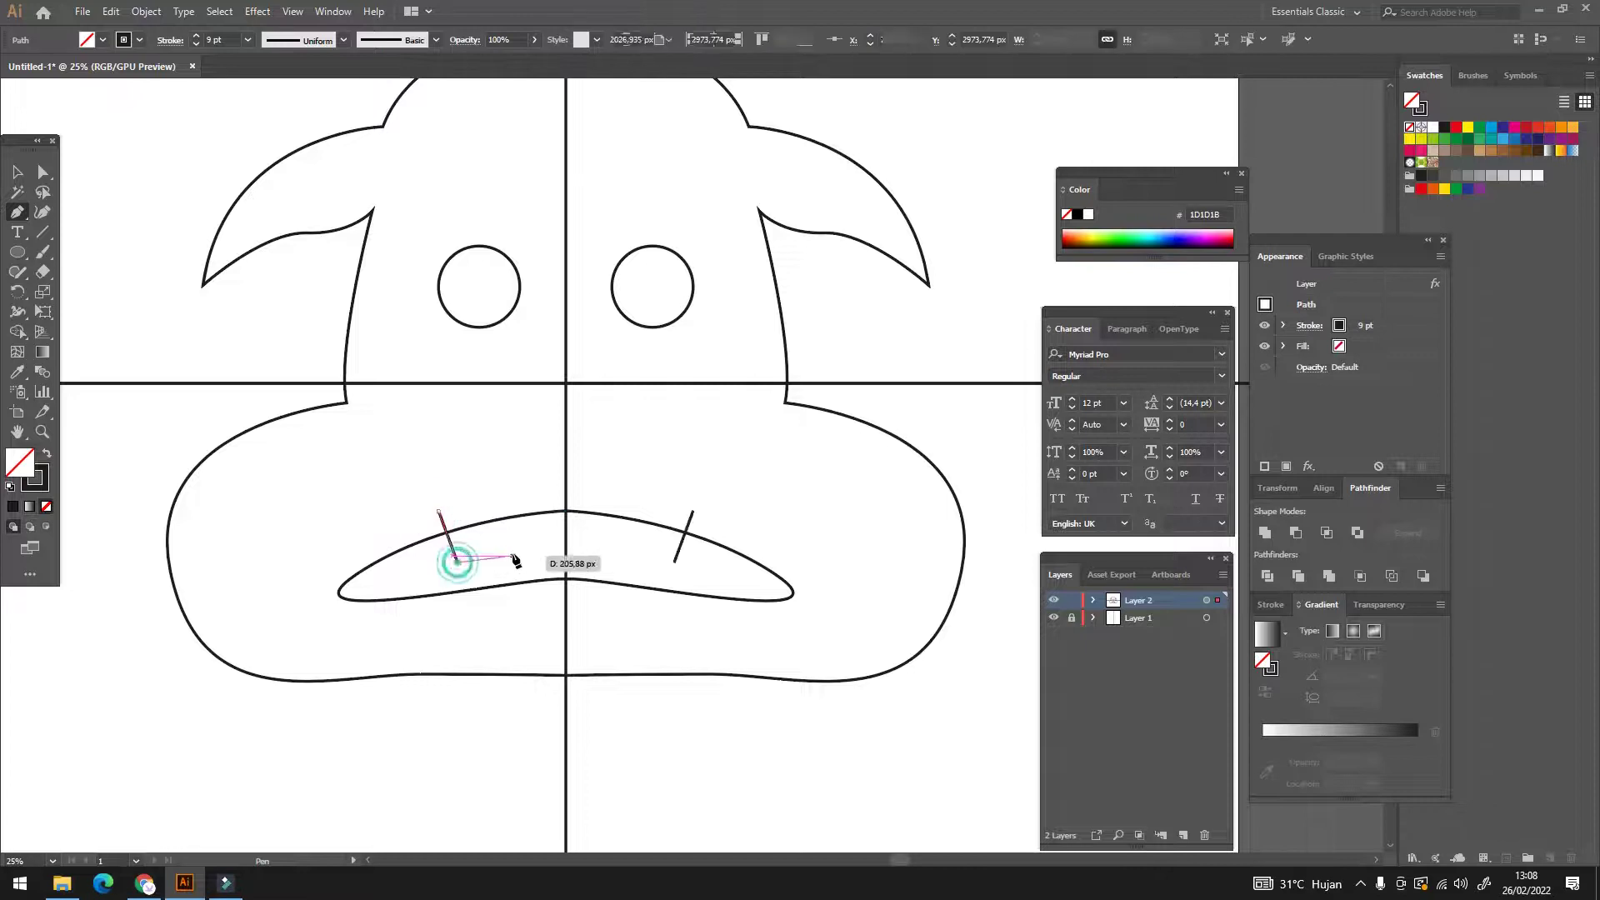
{"action": "left_click", "coordinate": [512, 556]}
{"action": "left_click", "coordinate": [512, 492]}
{"action": "left_click", "coordinate": [17, 171]}
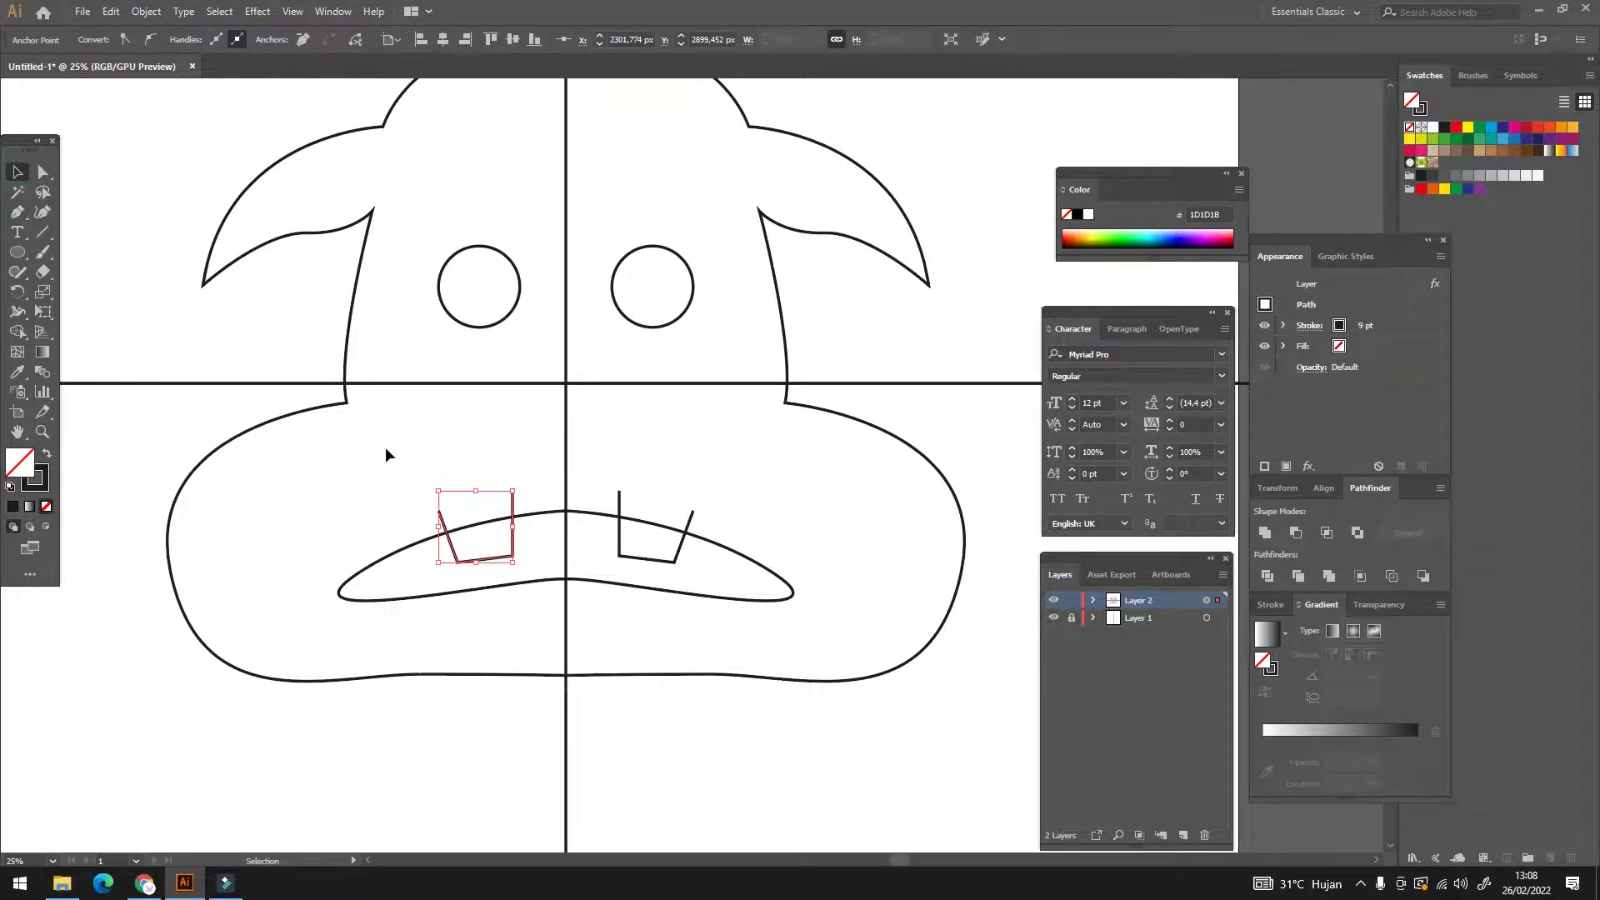
{"action": "left_click_drag", "start_coordinate": [386, 454], "coordinate": [467, 583]}
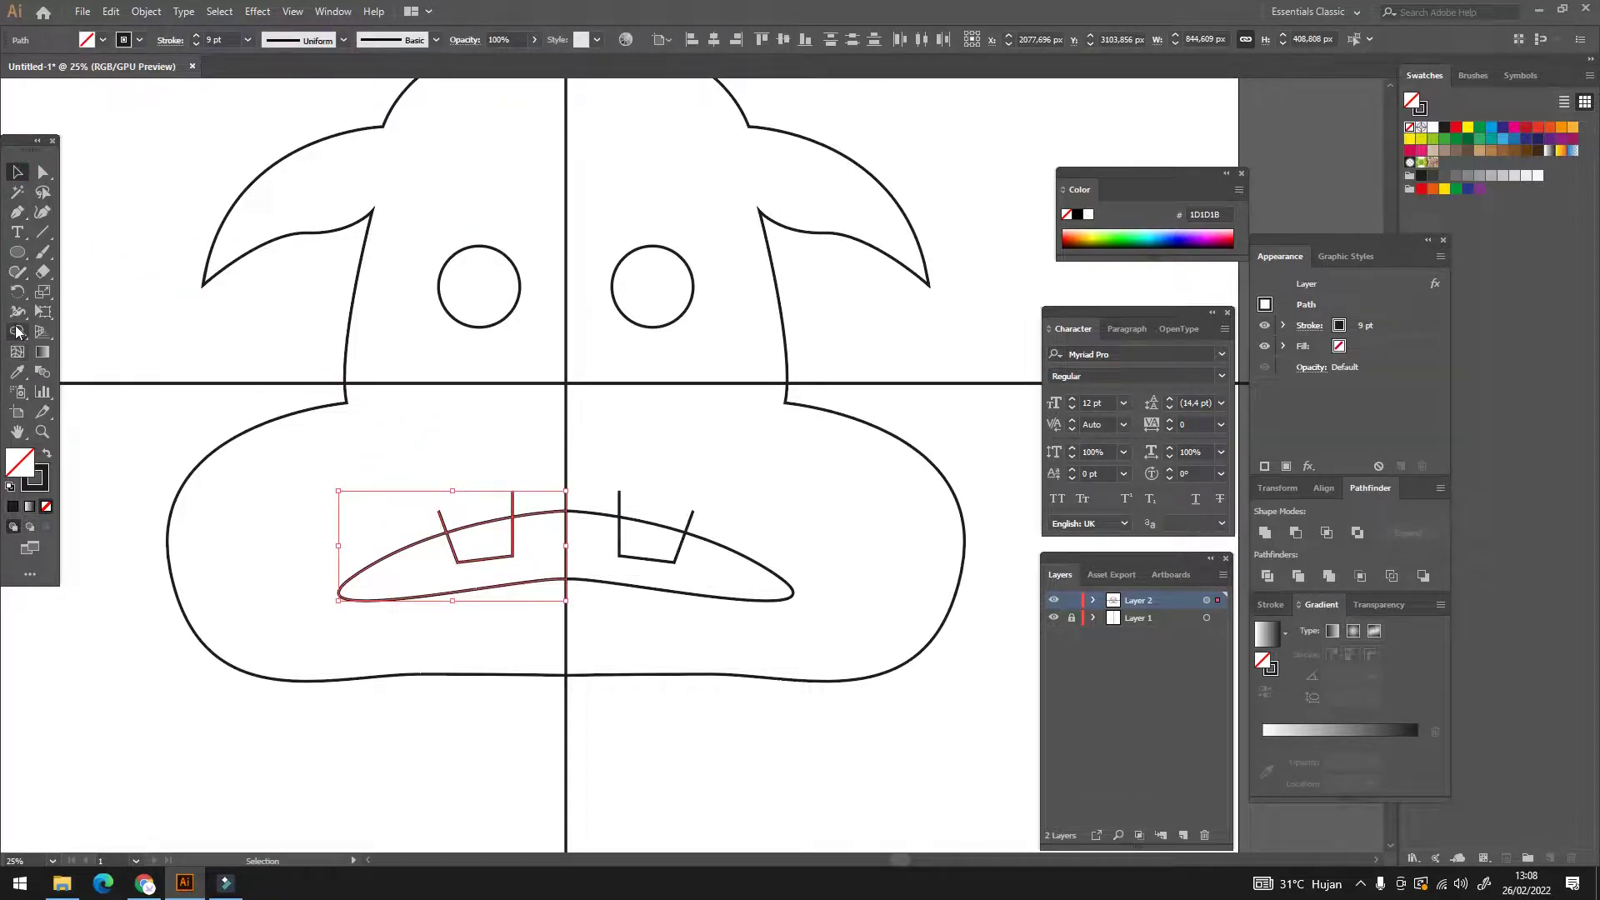
Merge the teeth into the lip outline with the Shape Builder tool
{"action": "left_click", "coordinate": [17, 331]}
{"action": "scroll", "coordinate": [563, 555], "scroll_direction": "up", "scroll_amount": 2, "text": "alt"}
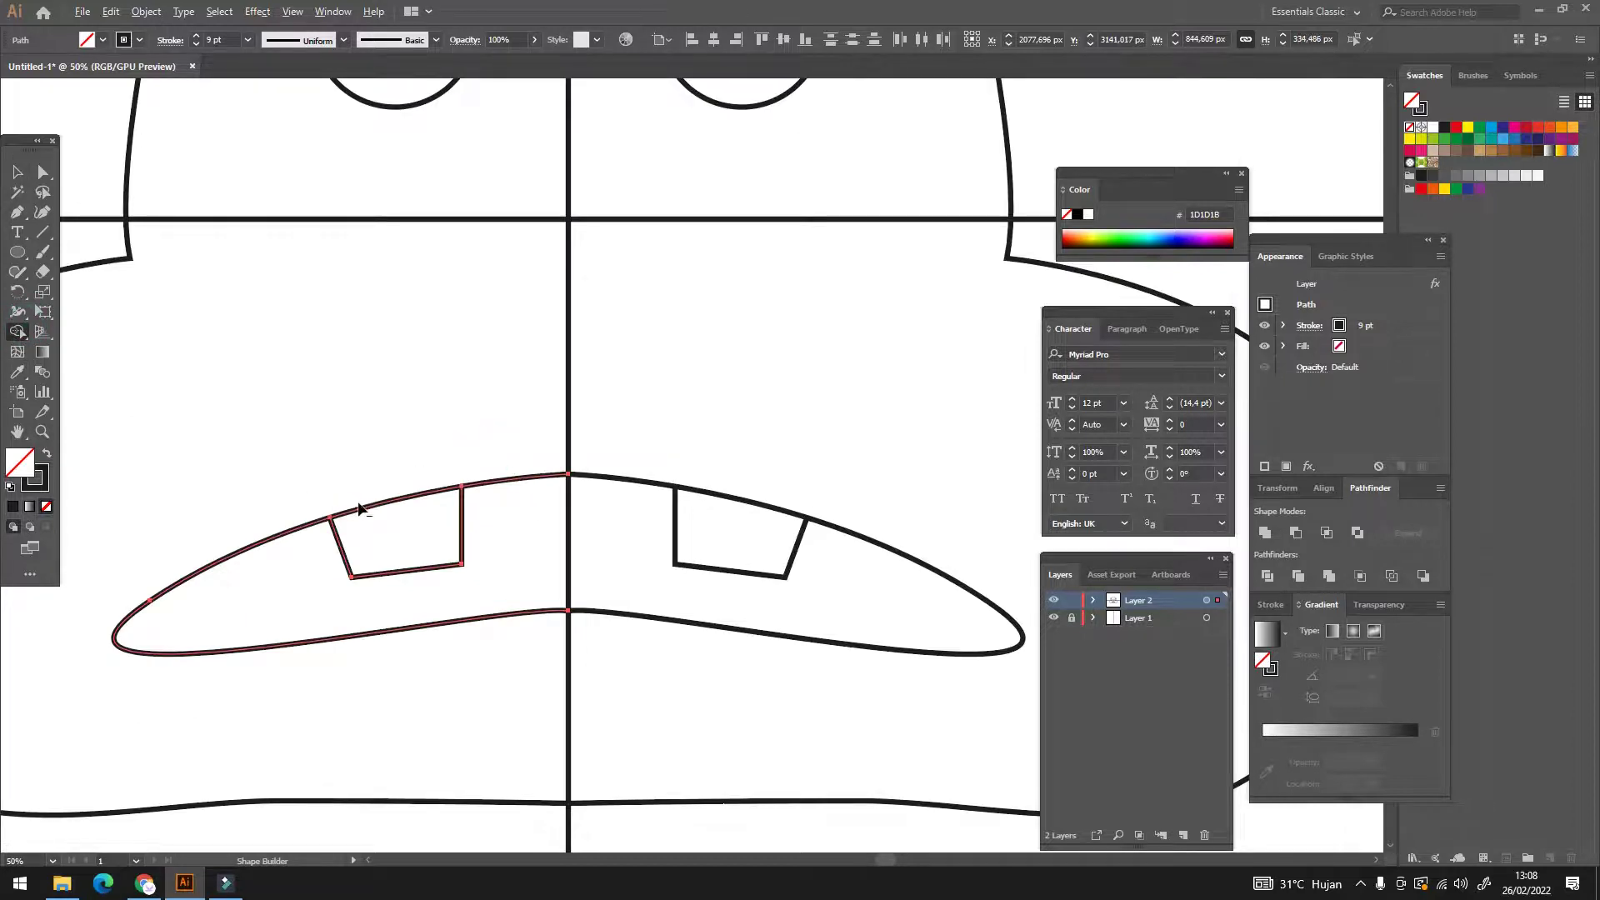
{"action": "left_click", "coordinate": [360, 507], "text": "alt"}
{"action": "left_click", "coordinate": [18, 173]}
{"action": "left_click", "coordinate": [375, 392]}
Reposition the left head half on the centre line, then select all Layer 2 artwork
{"action": "scroll", "coordinate": [712, 658], "scroll_direction": "down", "scroll_amount": 3, "text": "alt"}
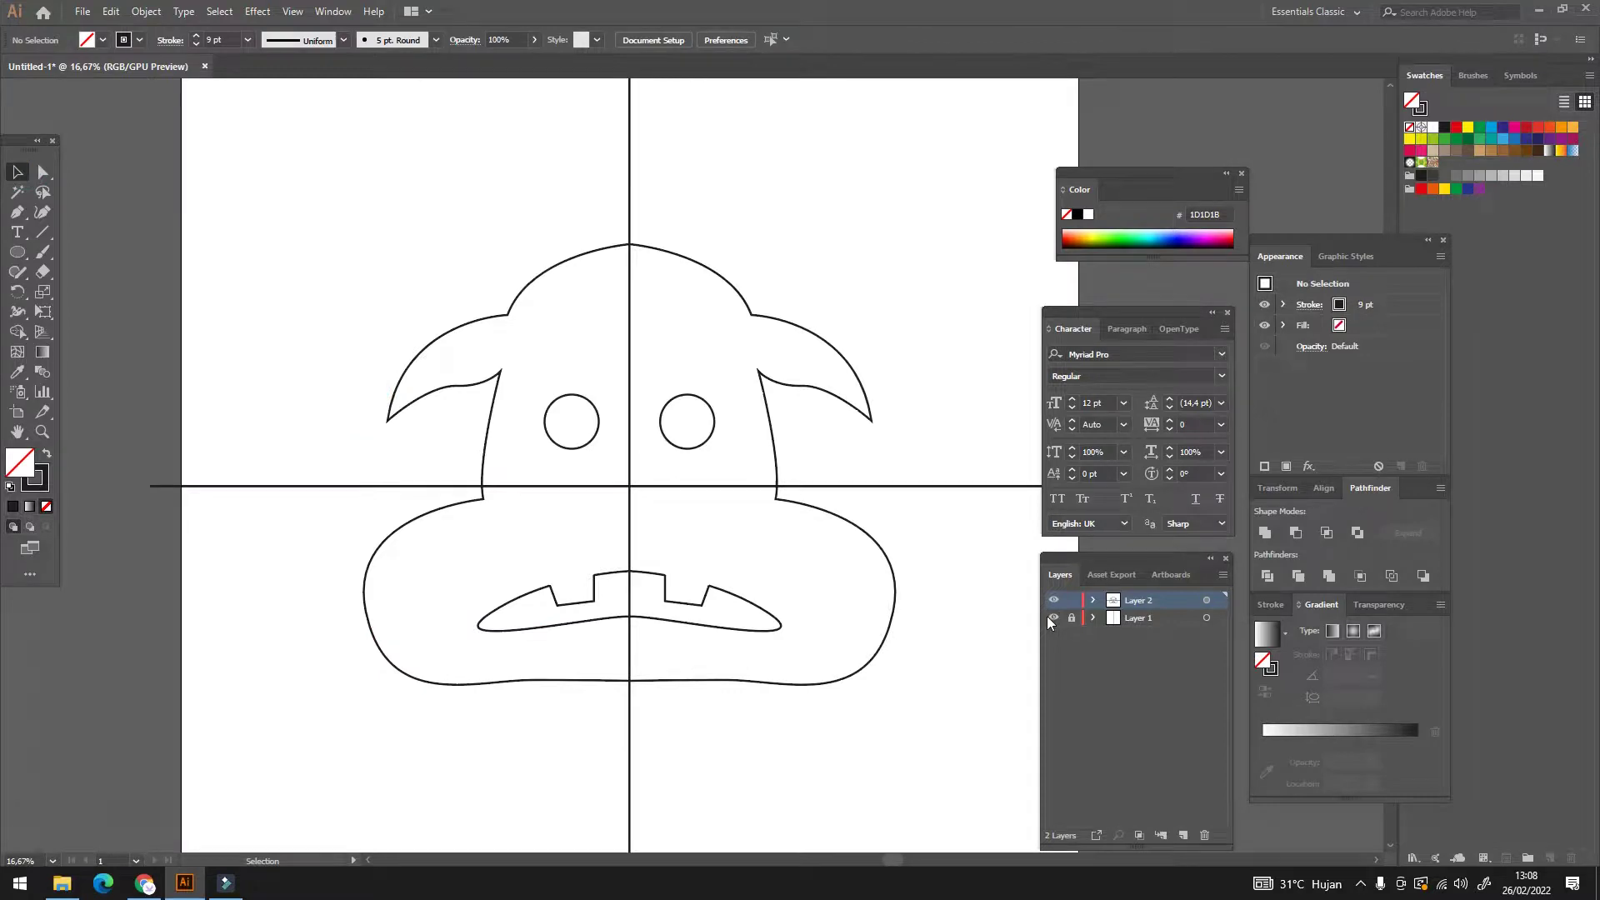
{"action": "left_click_drag", "start_coordinate": [575, 254], "coordinate": [552, 218]}
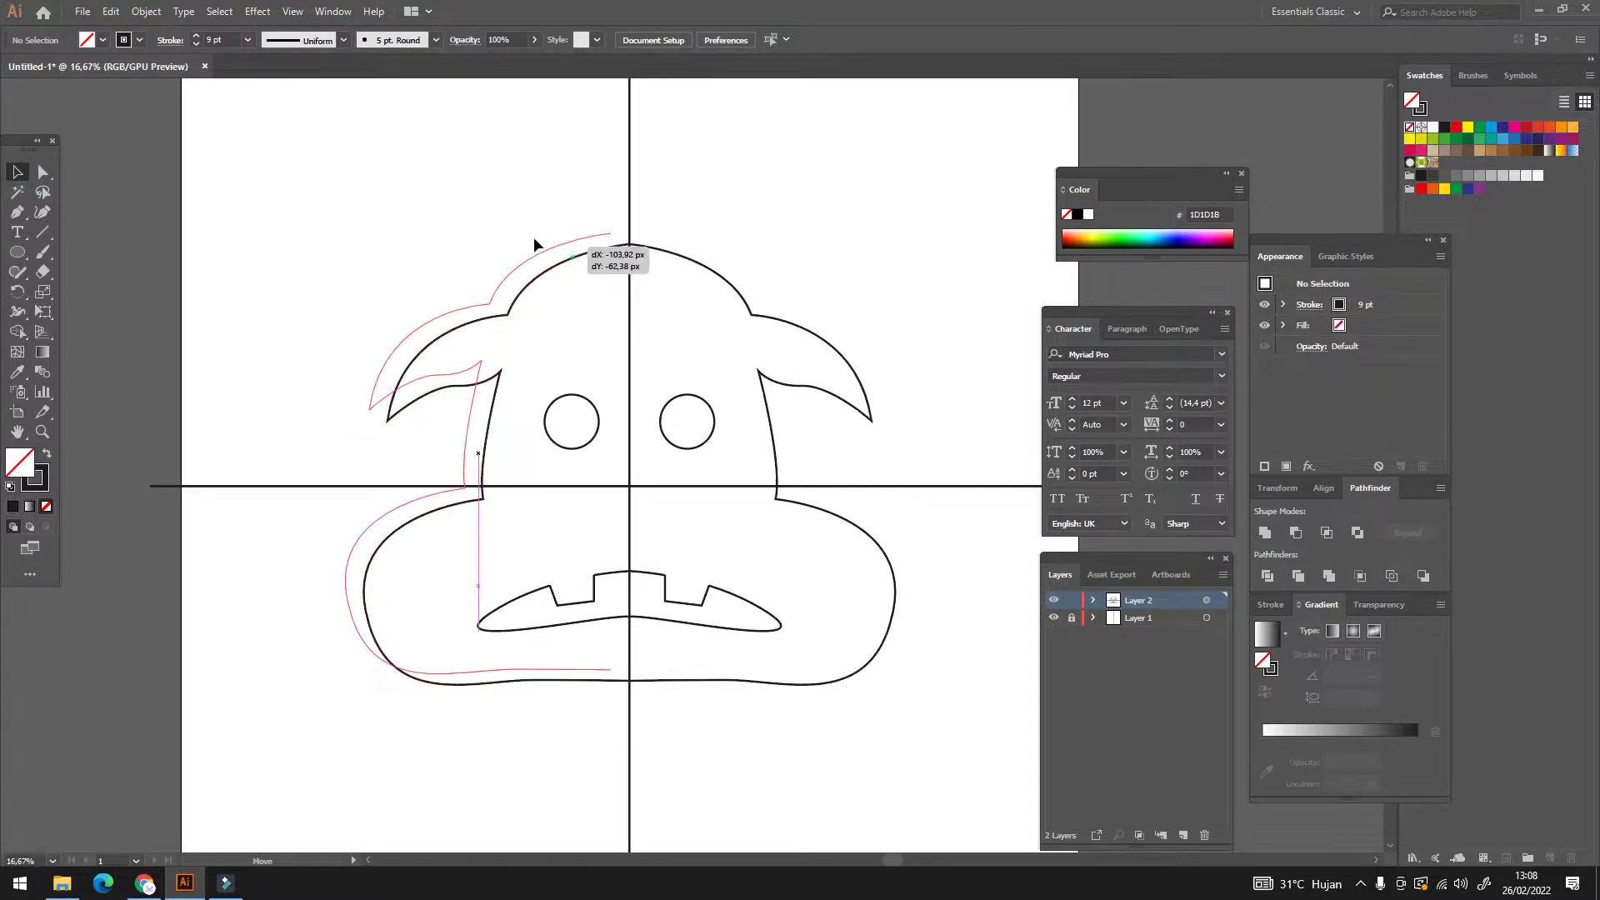
{"action": "left_click_drag", "start_coordinate": [517, 365], "coordinate": [598, 408]}
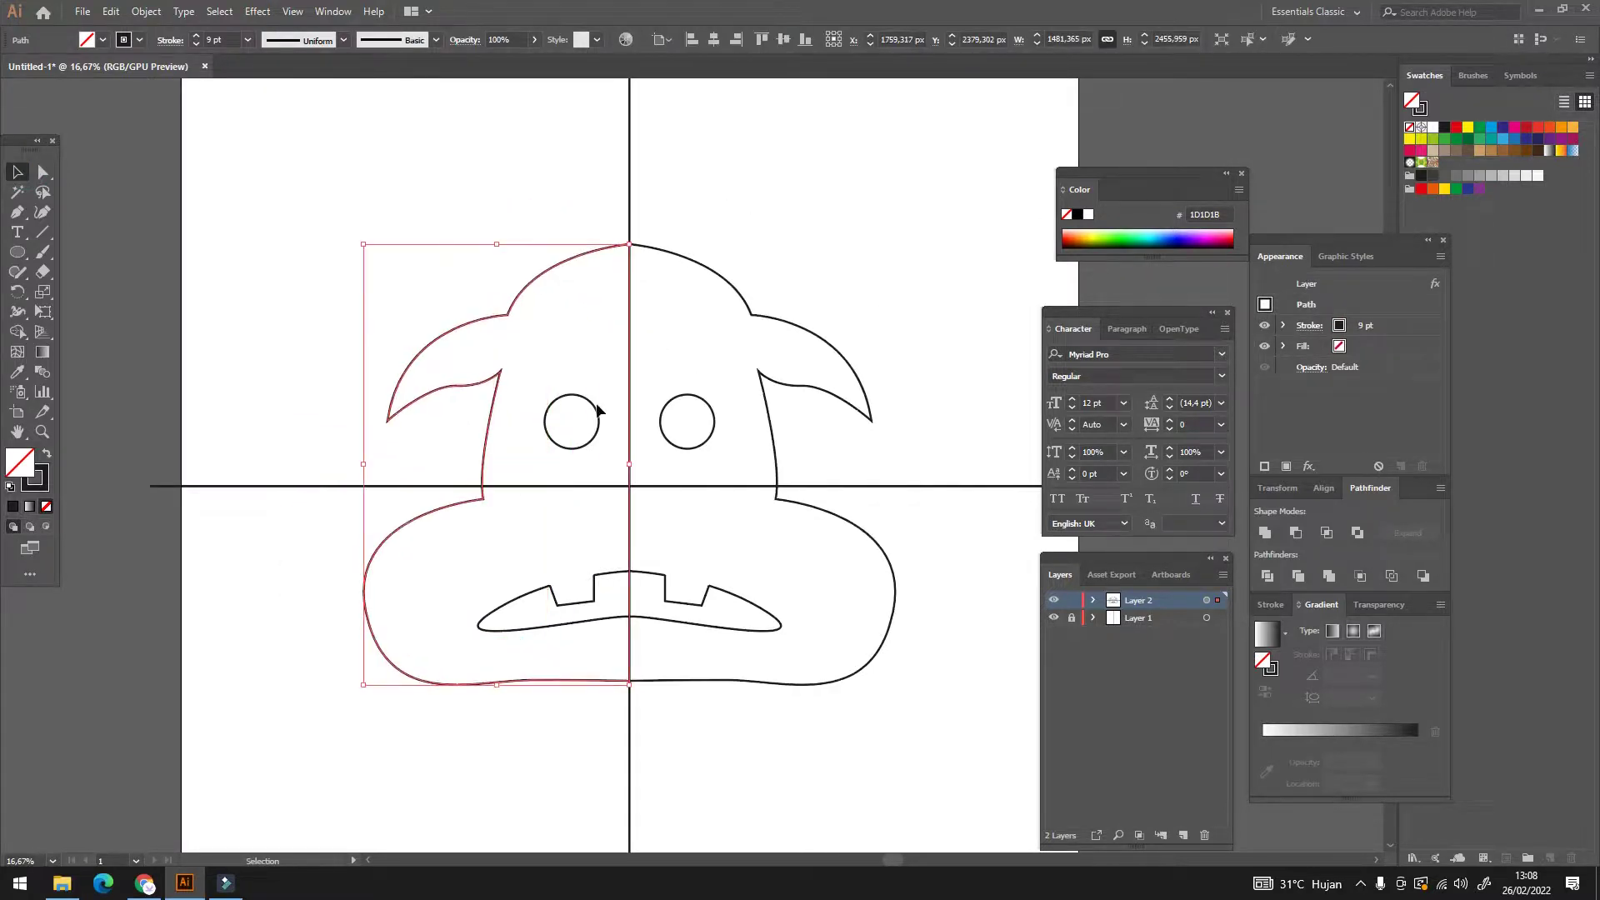
{"action": "key", "text": "a"}
{"action": "left_click", "coordinate": [598, 408]}
{"action": "key", "text": "v"}
{"action": "left_click", "coordinate": [647, 320]}
{"action": "scroll", "coordinate": [659, 500], "scroll_direction": "down", "scroll_amount": 2}
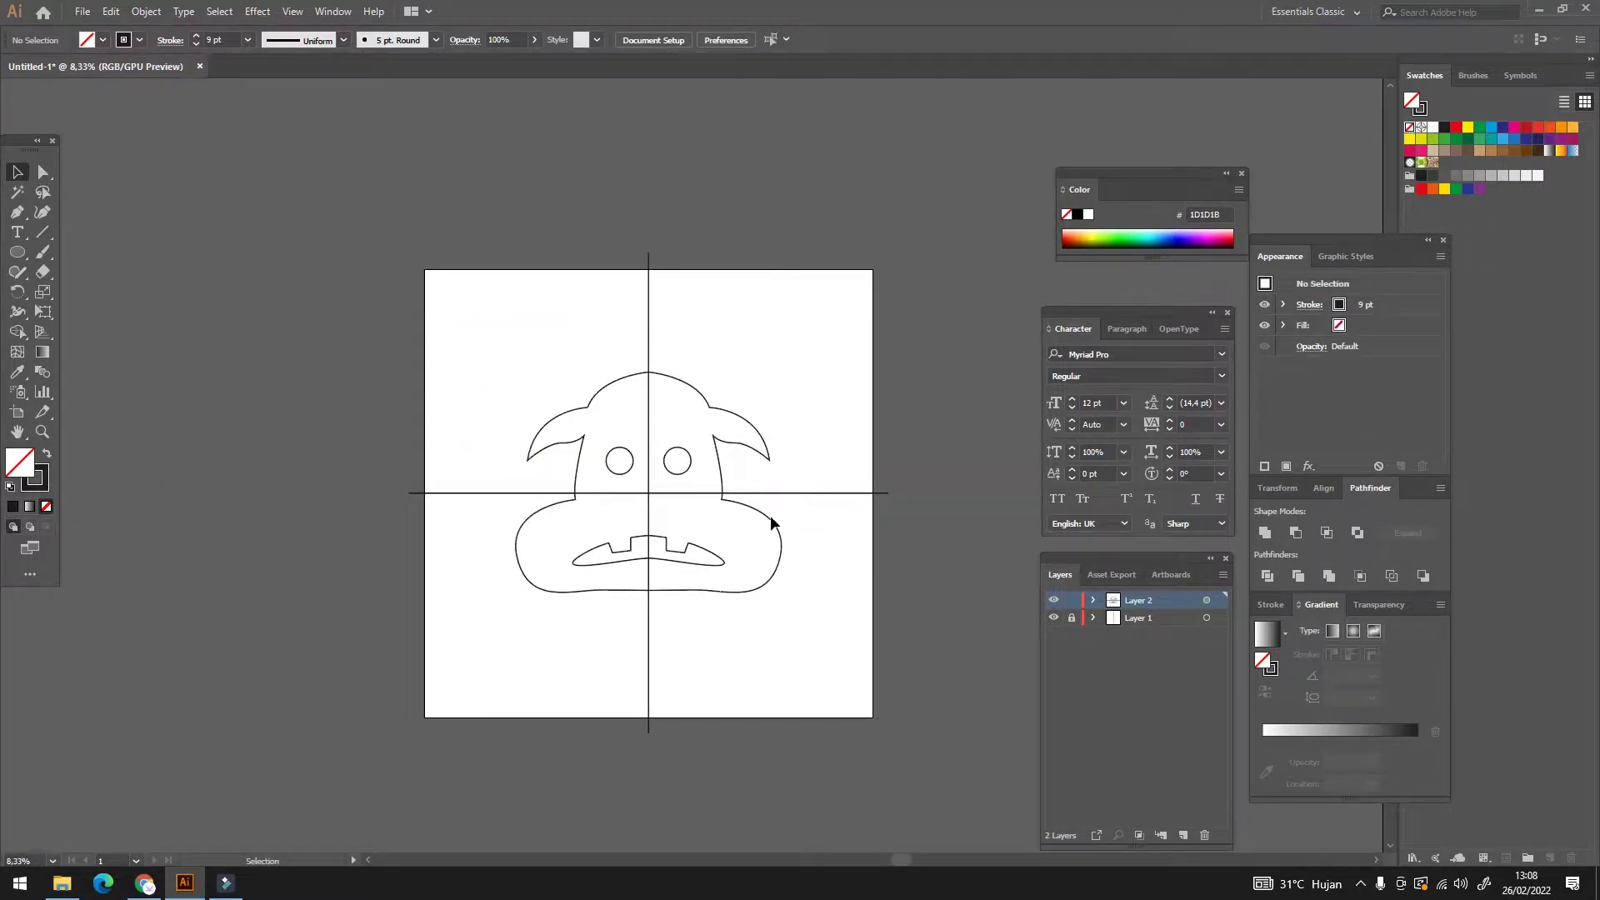
{"action": "left_click", "coordinate": [1207, 601]}
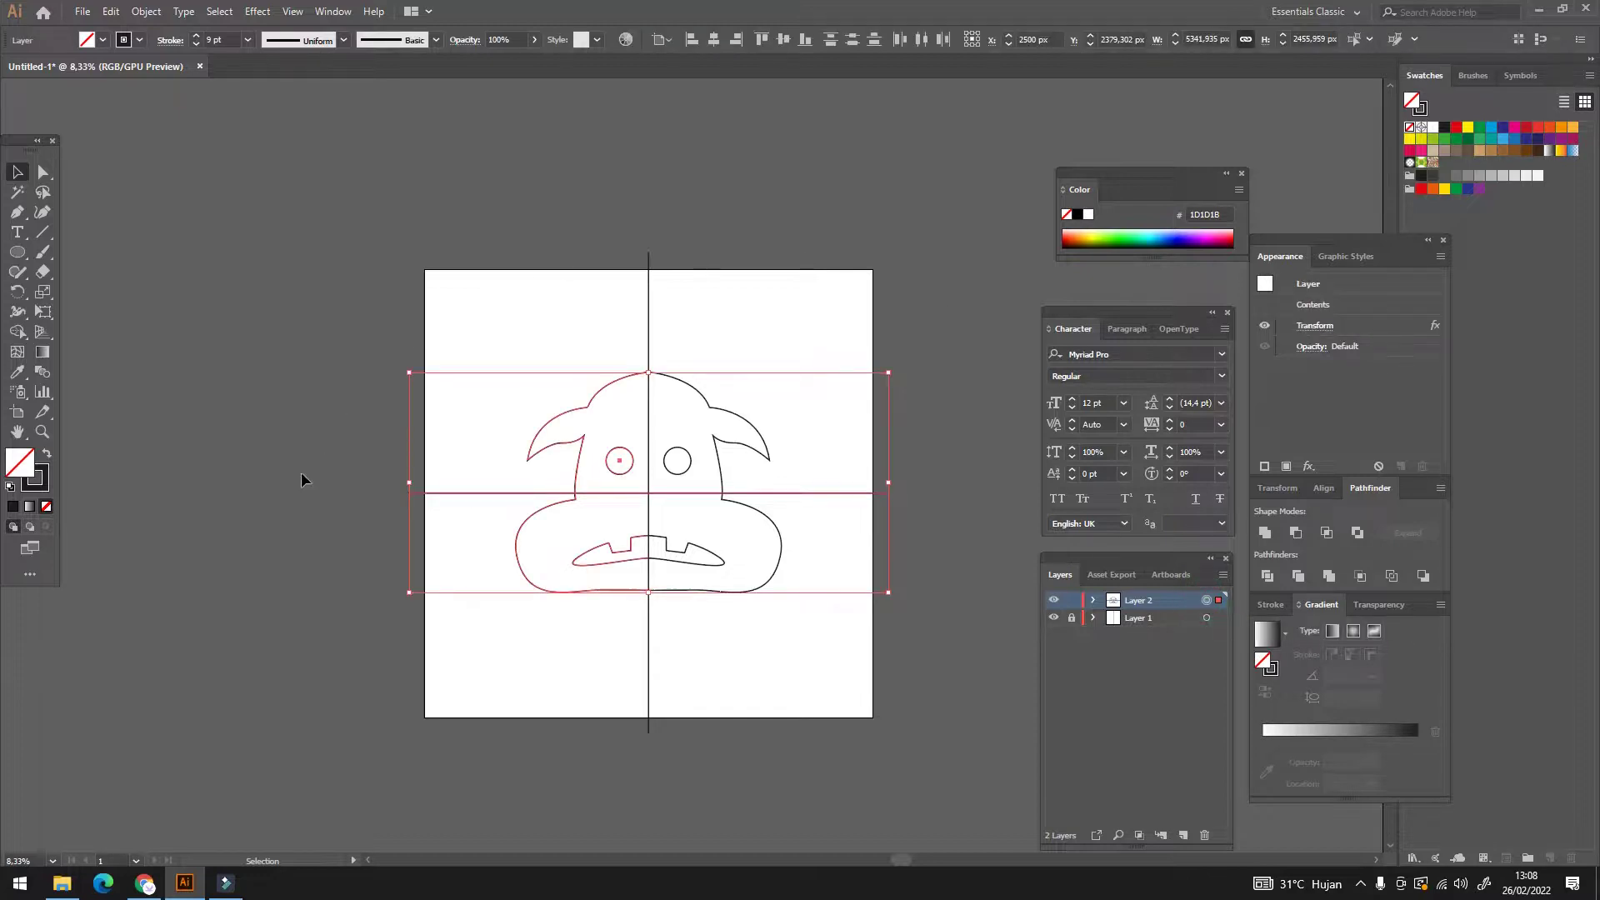
Expand the Layer 2 artwork's appearance, then deselect and make Layer 1 active
{"action": "left_click", "coordinate": [140, 14]}
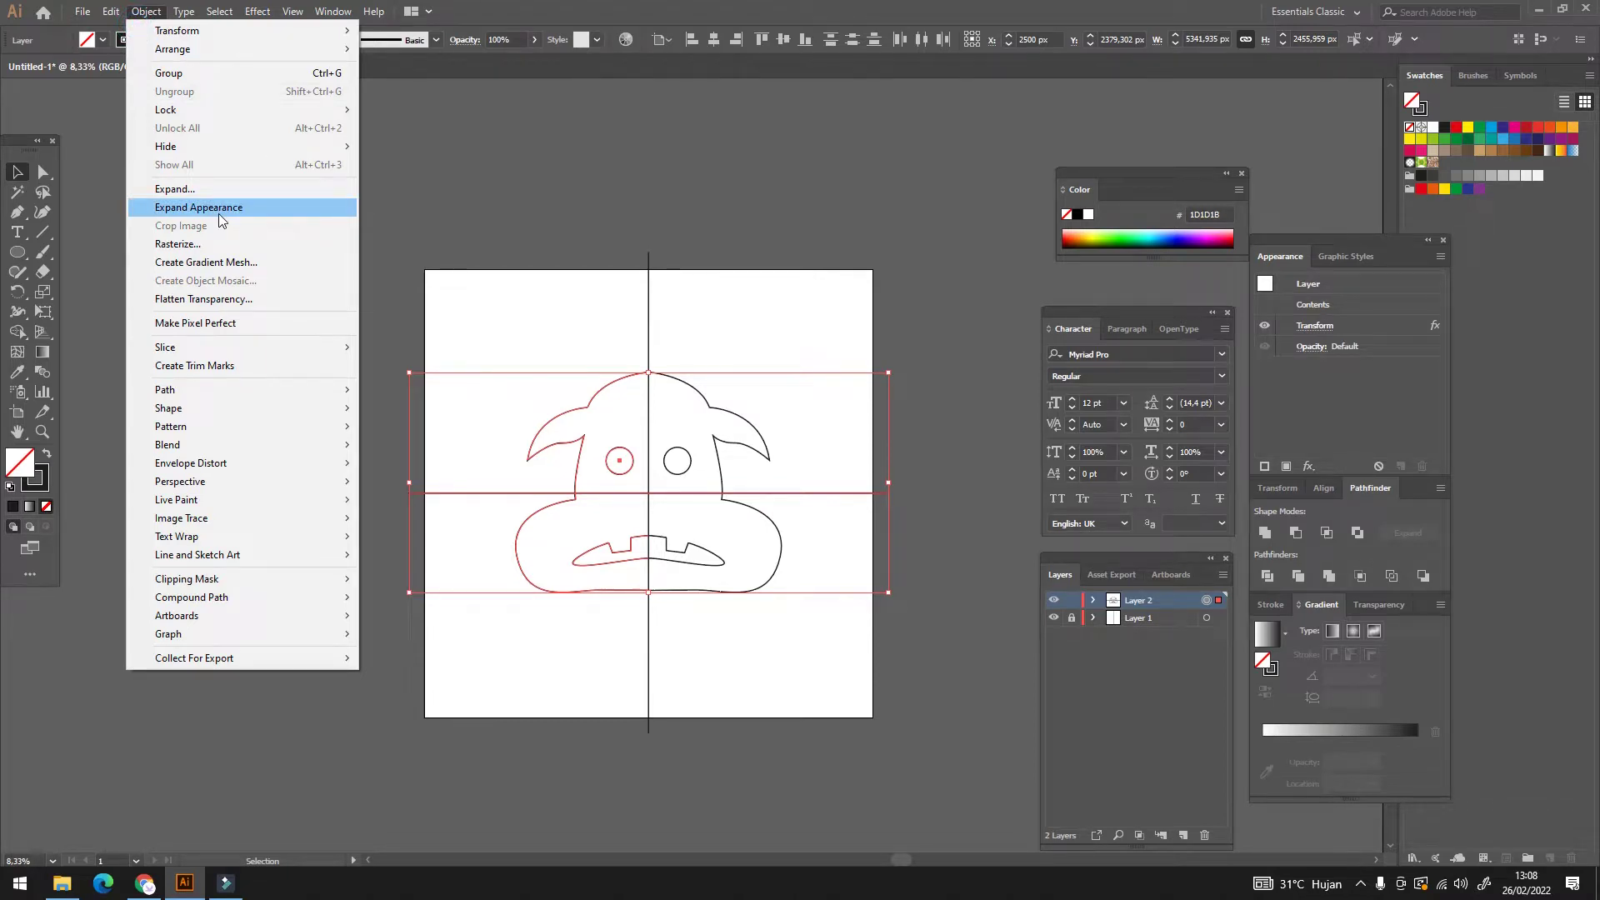
{"action": "left_click", "coordinate": [219, 215]}
{"action": "left_click", "coordinate": [944, 537]}
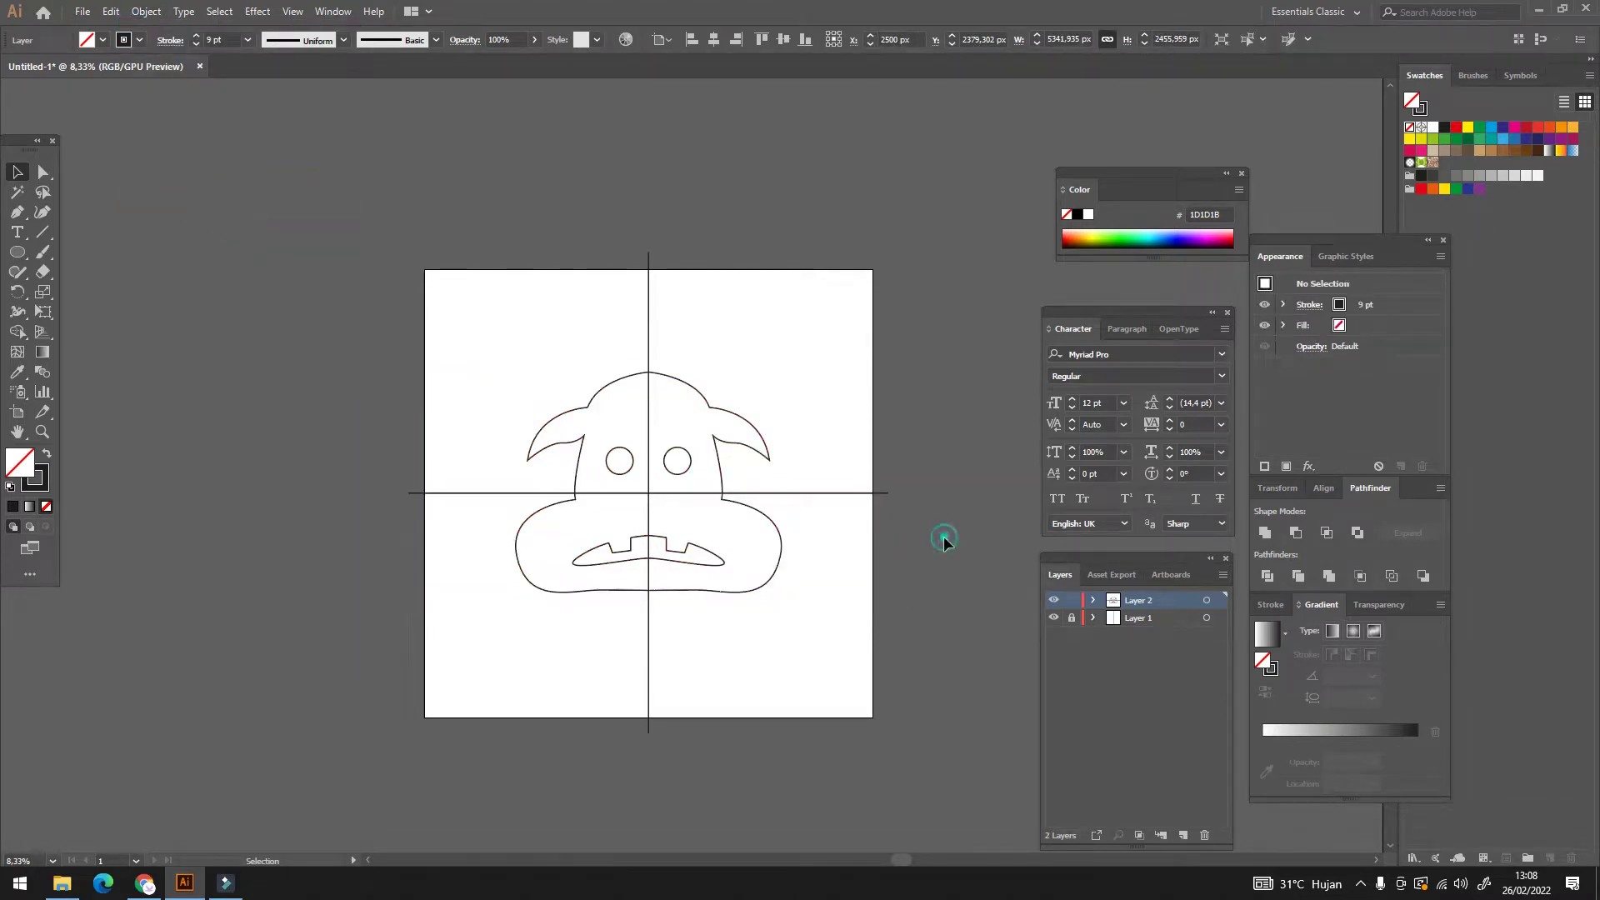
{"action": "left_click", "coordinate": [1133, 620]}
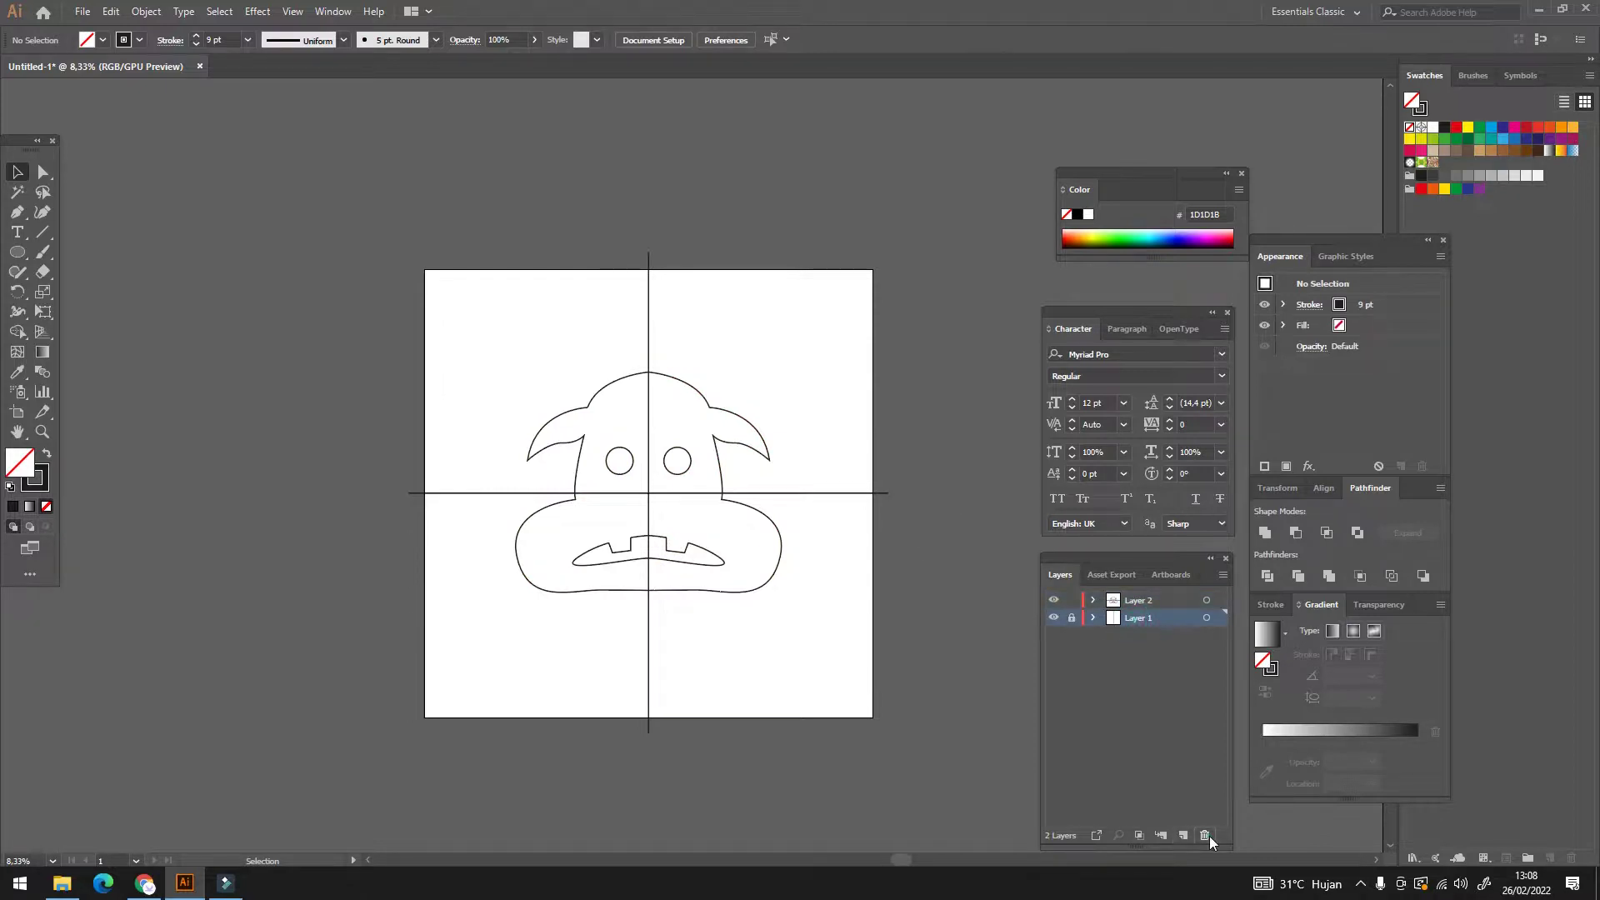
Delete Layer 1 with its vertical line and ungroup the face artwork
{"action": "left_click", "coordinate": [1205, 836]}
{"action": "left_click", "coordinate": [868, 464]}
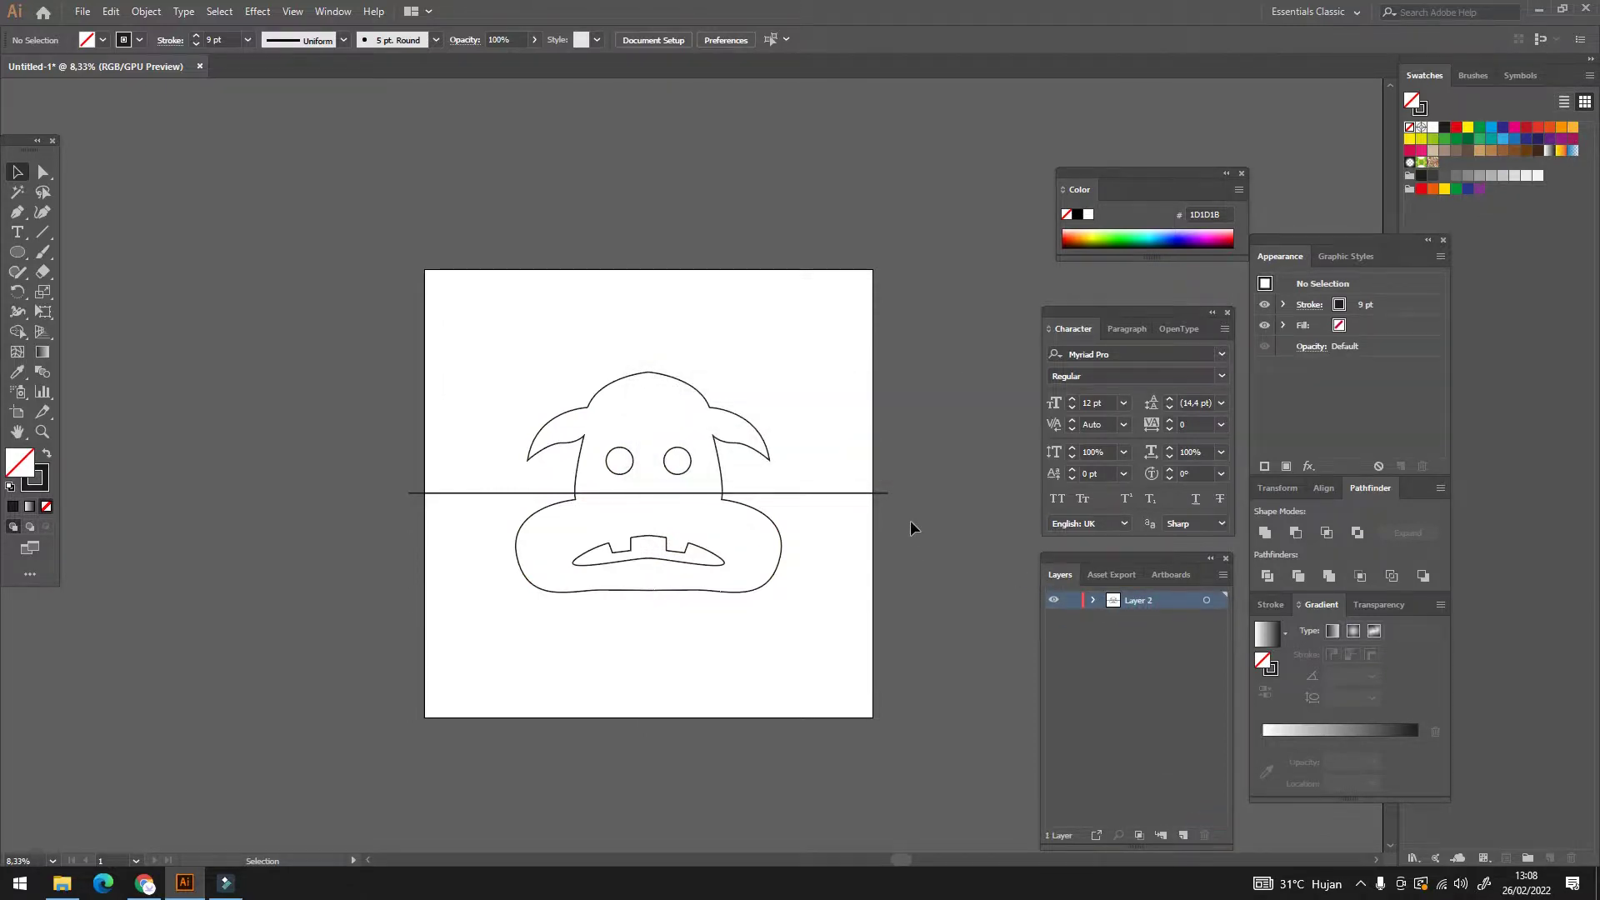
{"action": "left_click", "coordinate": [841, 492]}
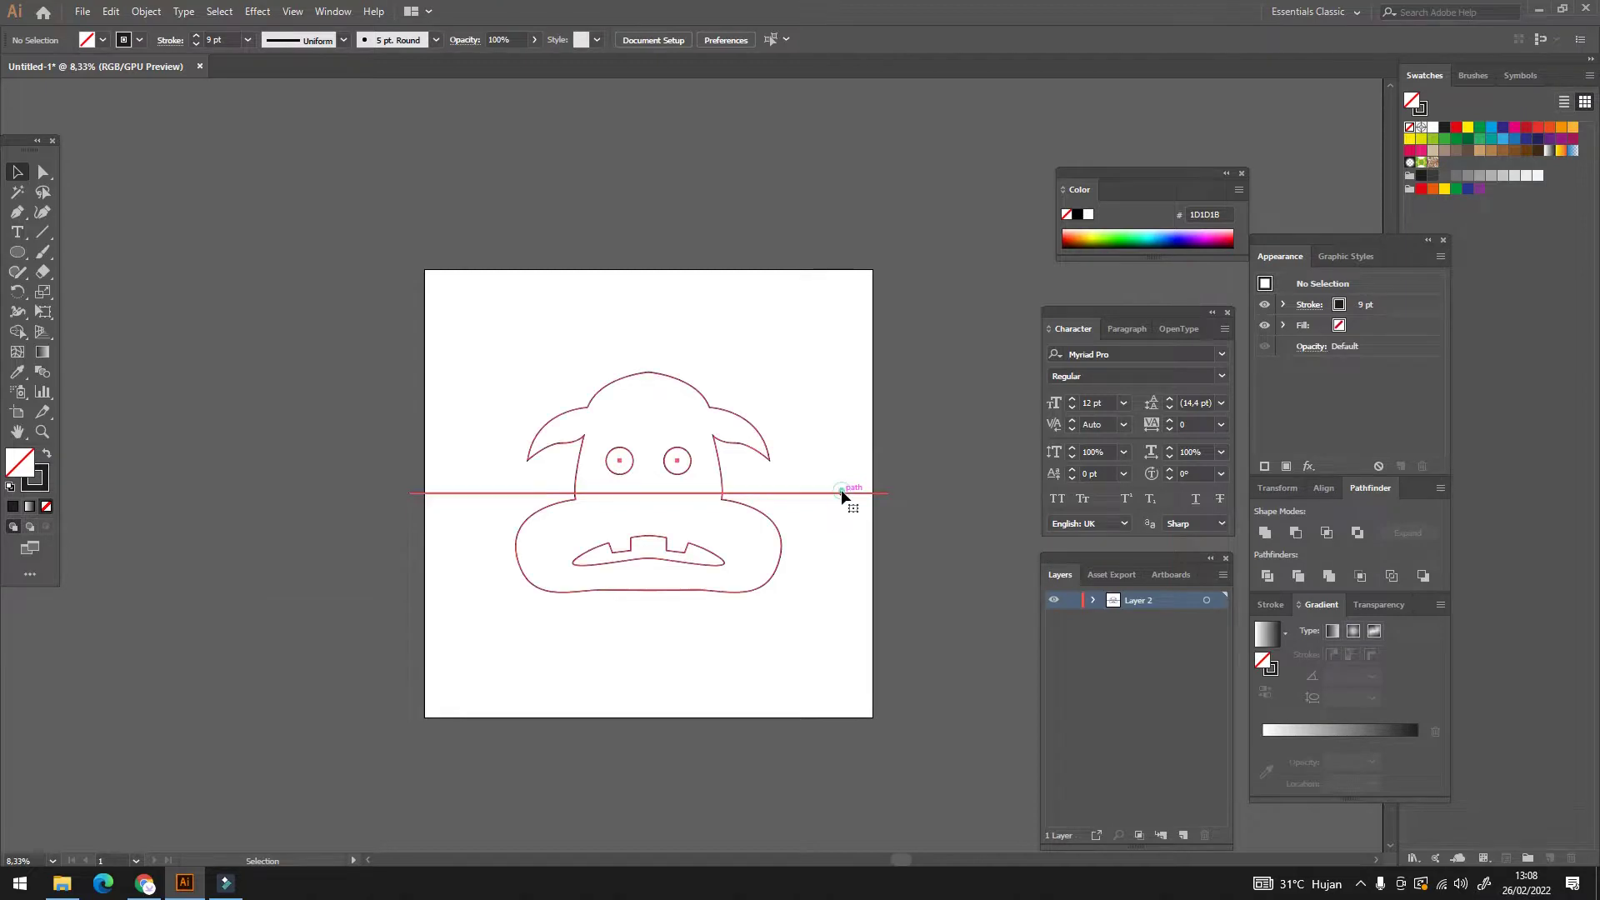
{"action": "right_click", "coordinate": [841, 492]}
{"action": "left_click", "coordinate": [889, 631]}
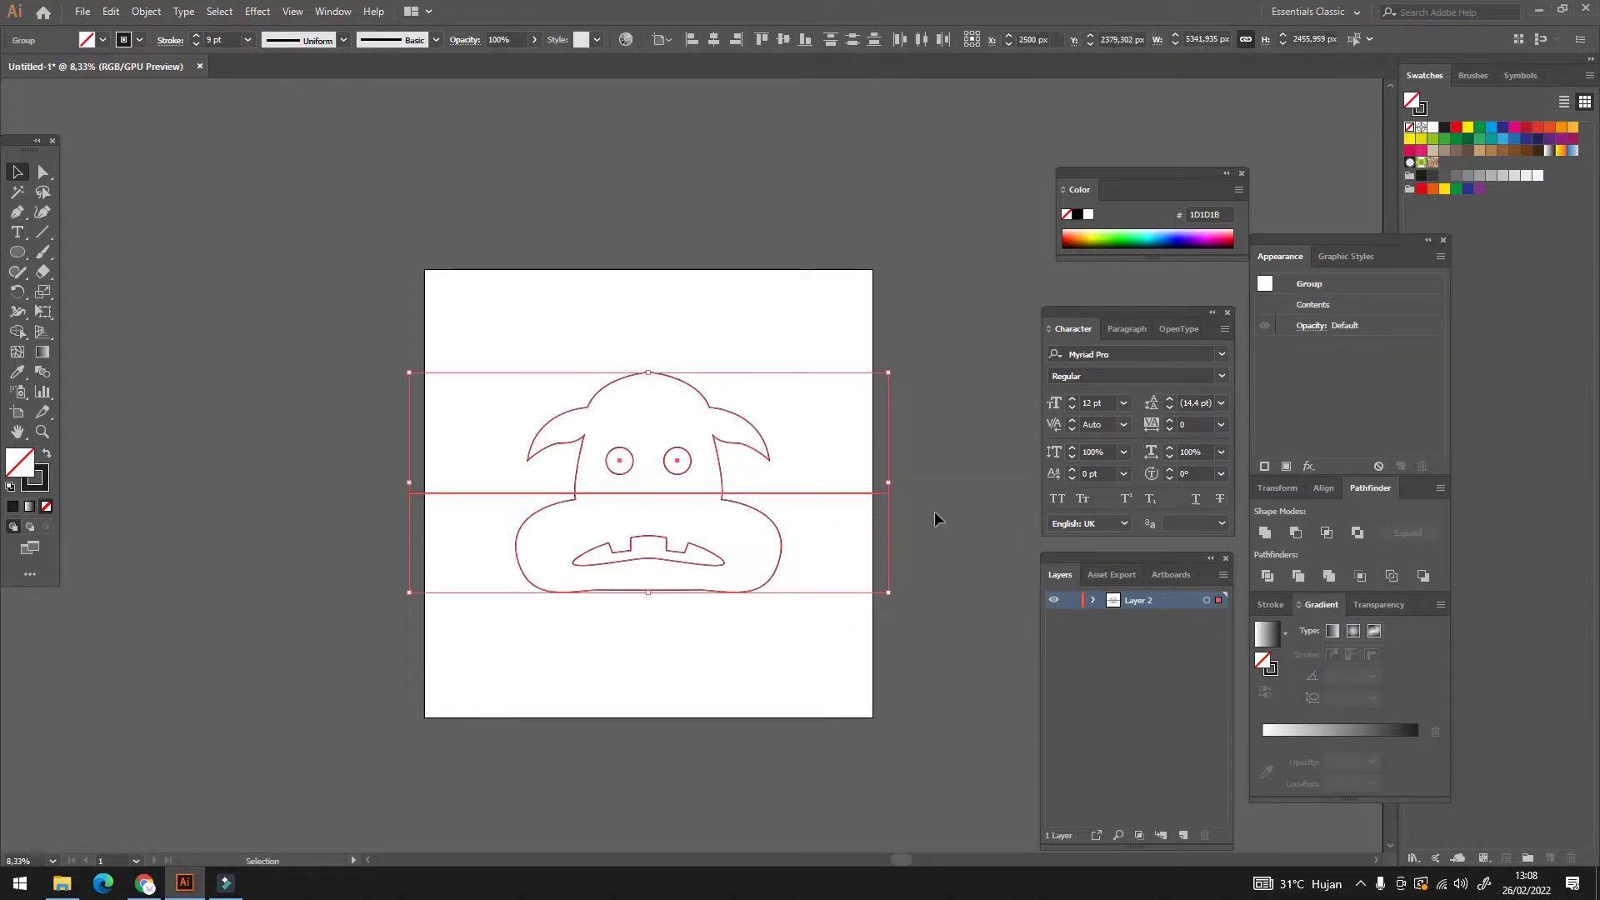
{"action": "left_click", "coordinate": [928, 488]}
Ungroup the artwork again and delete one horizontal line
{"action": "key", "text": "ctrl+a"}
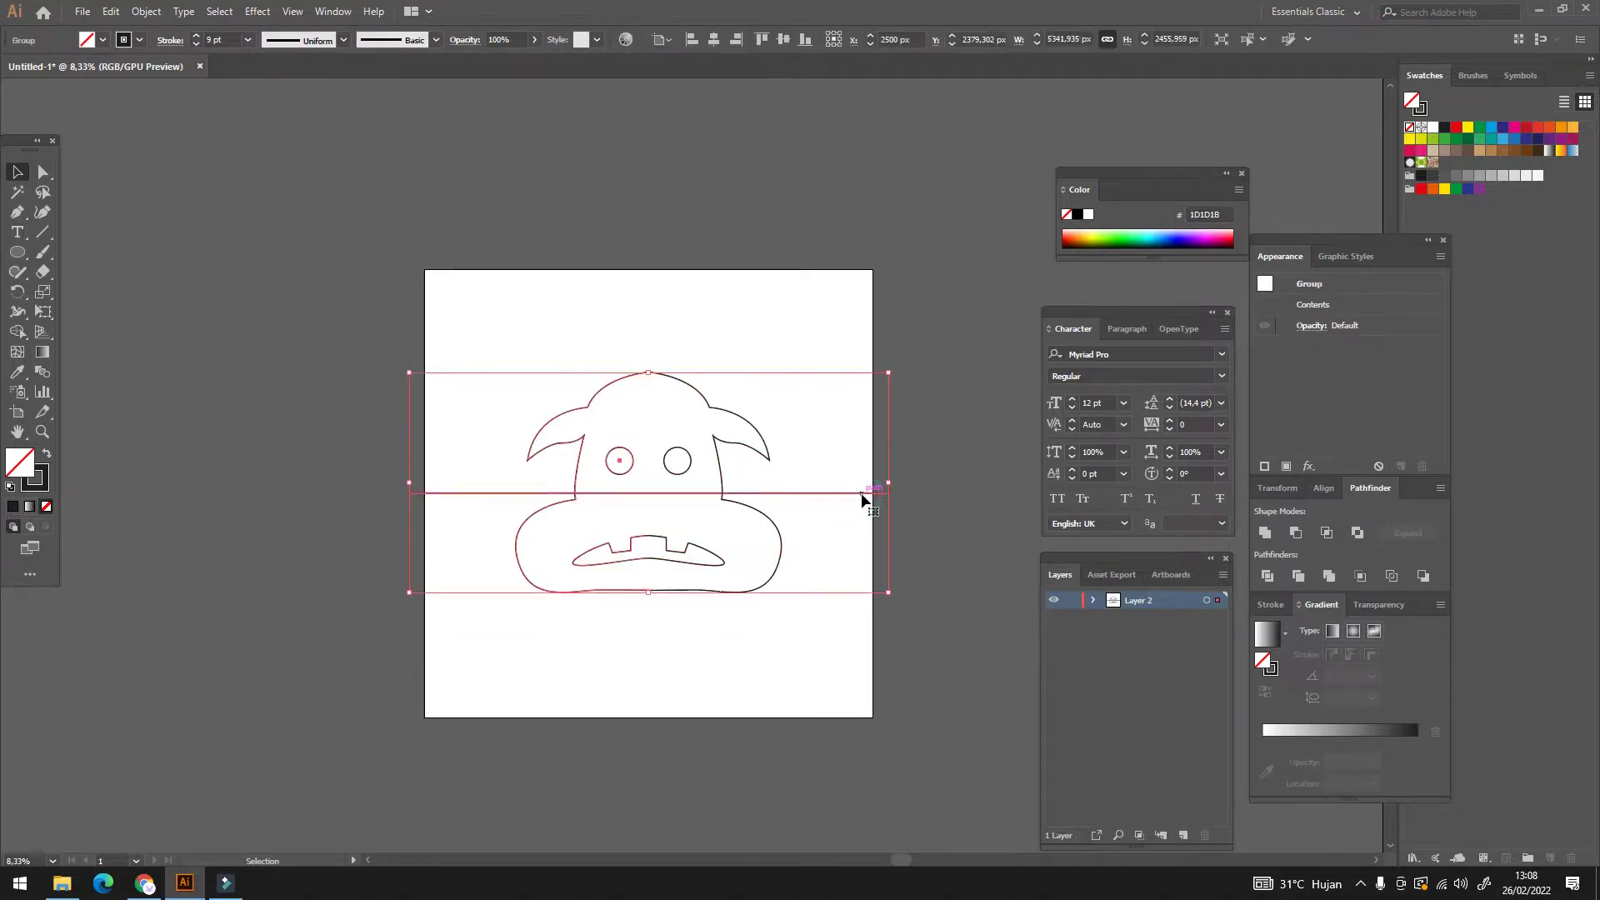
{"action": "left_click", "coordinate": [863, 495], "text": "ctrl"}
{"action": "left_click", "coordinate": [863, 495]}
{"action": "right_click", "coordinate": [861, 494]}
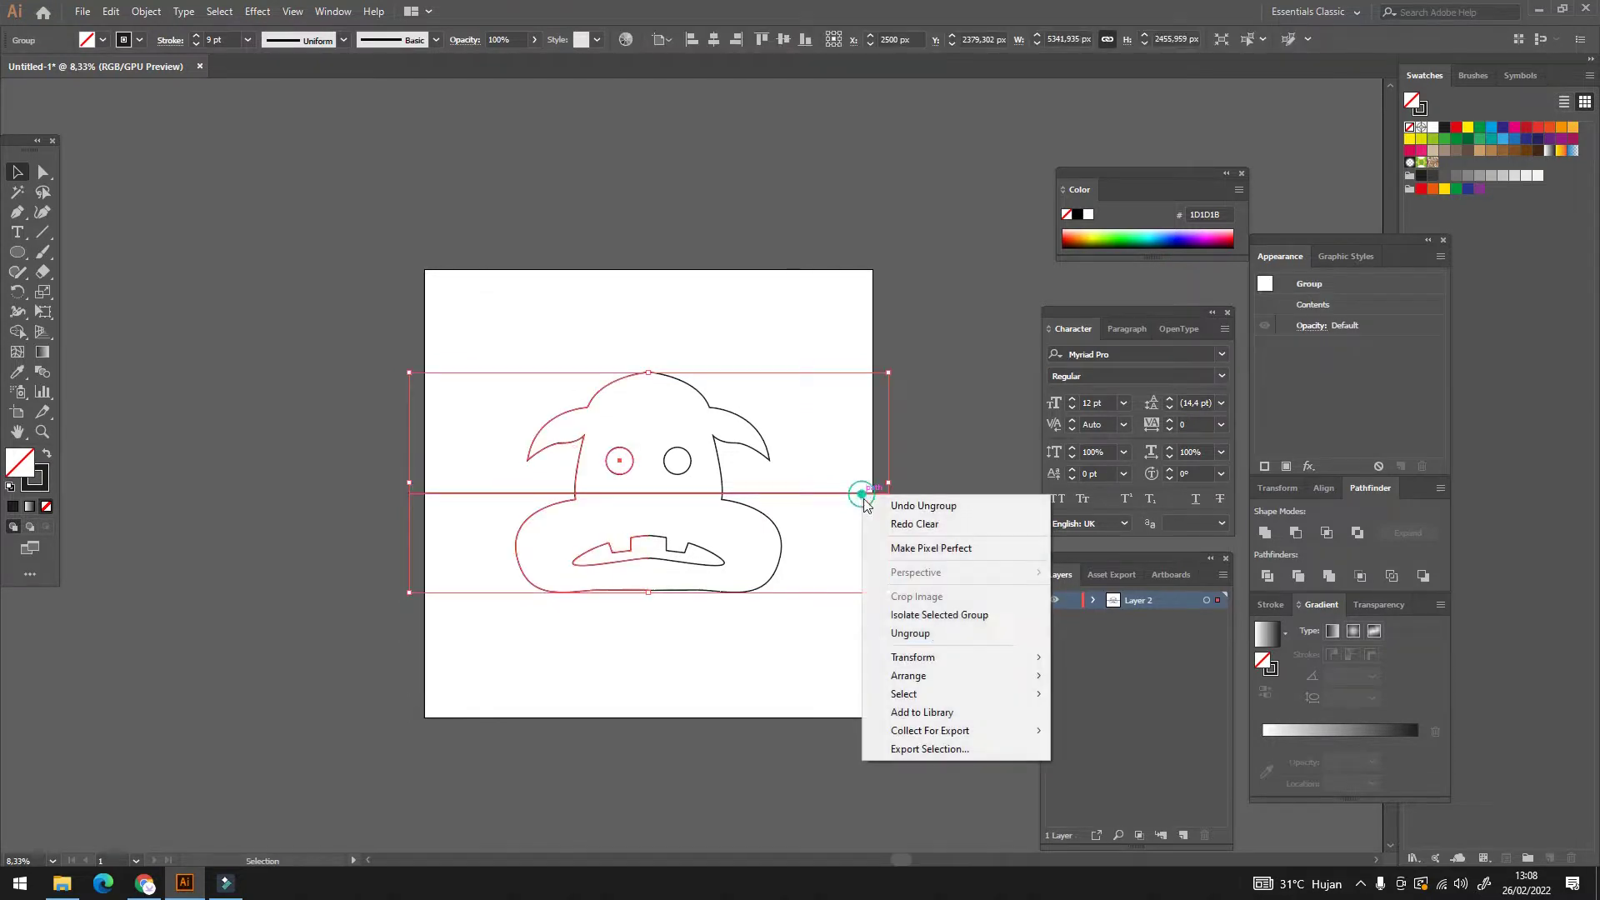
{"action": "left_click", "coordinate": [928, 631]}
{"action": "left_click", "coordinate": [954, 494]}
{"action": "left_click", "coordinate": [876, 494]}
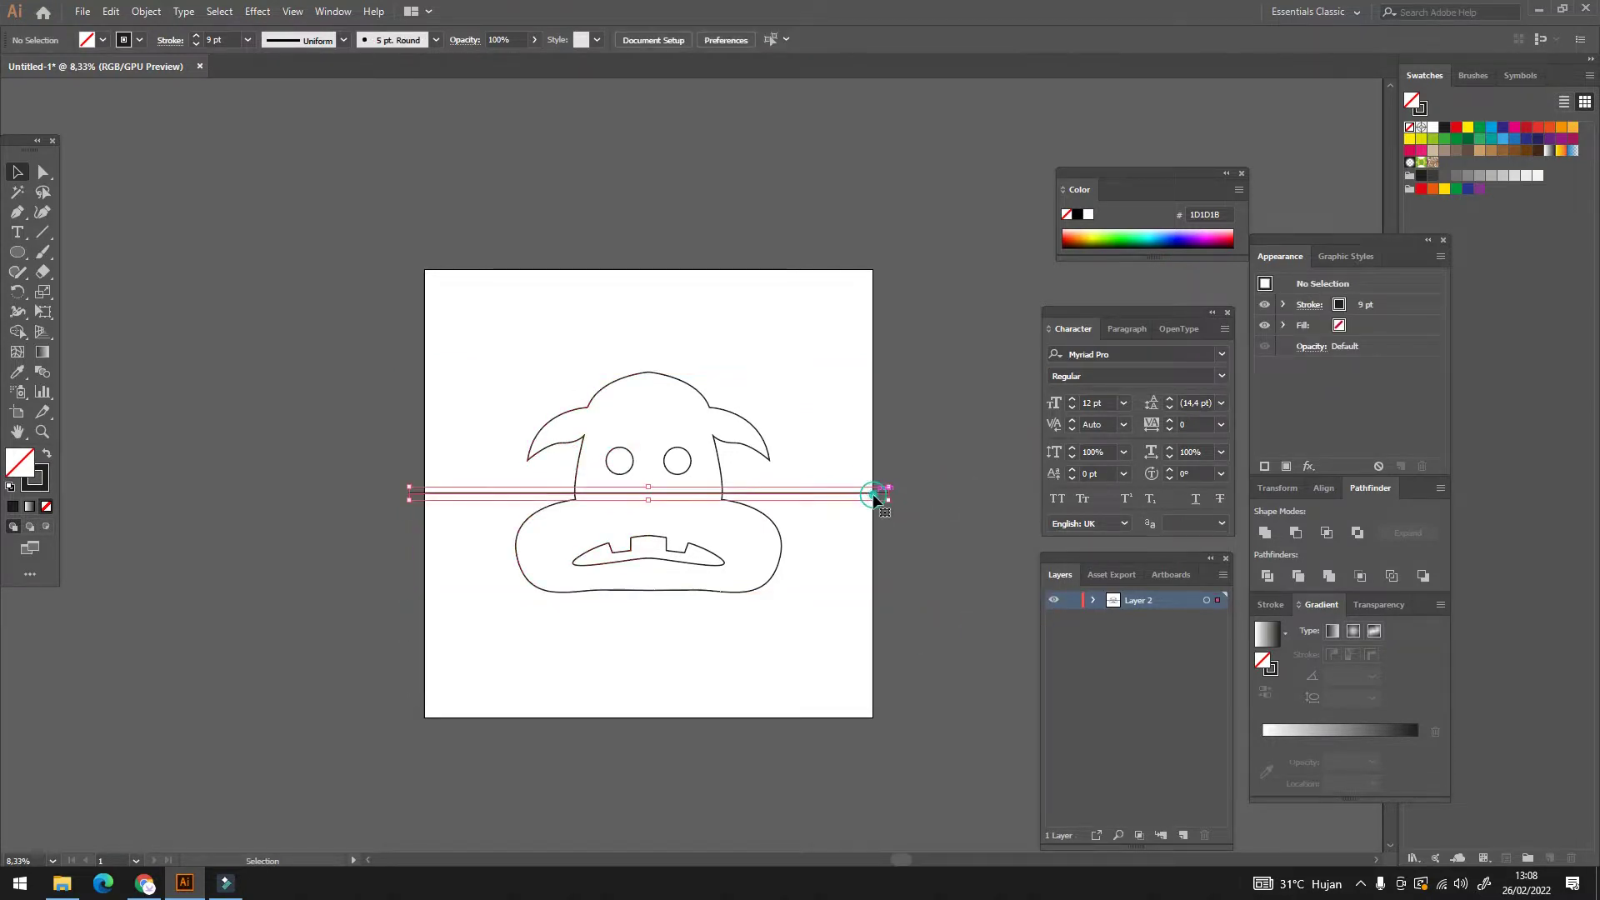
{"action": "key", "text": "Delete"}
Ungroup the rest, delete the remaining horizontal line, and select the whole cow head
{"action": "left_click", "coordinate": [875, 493]}
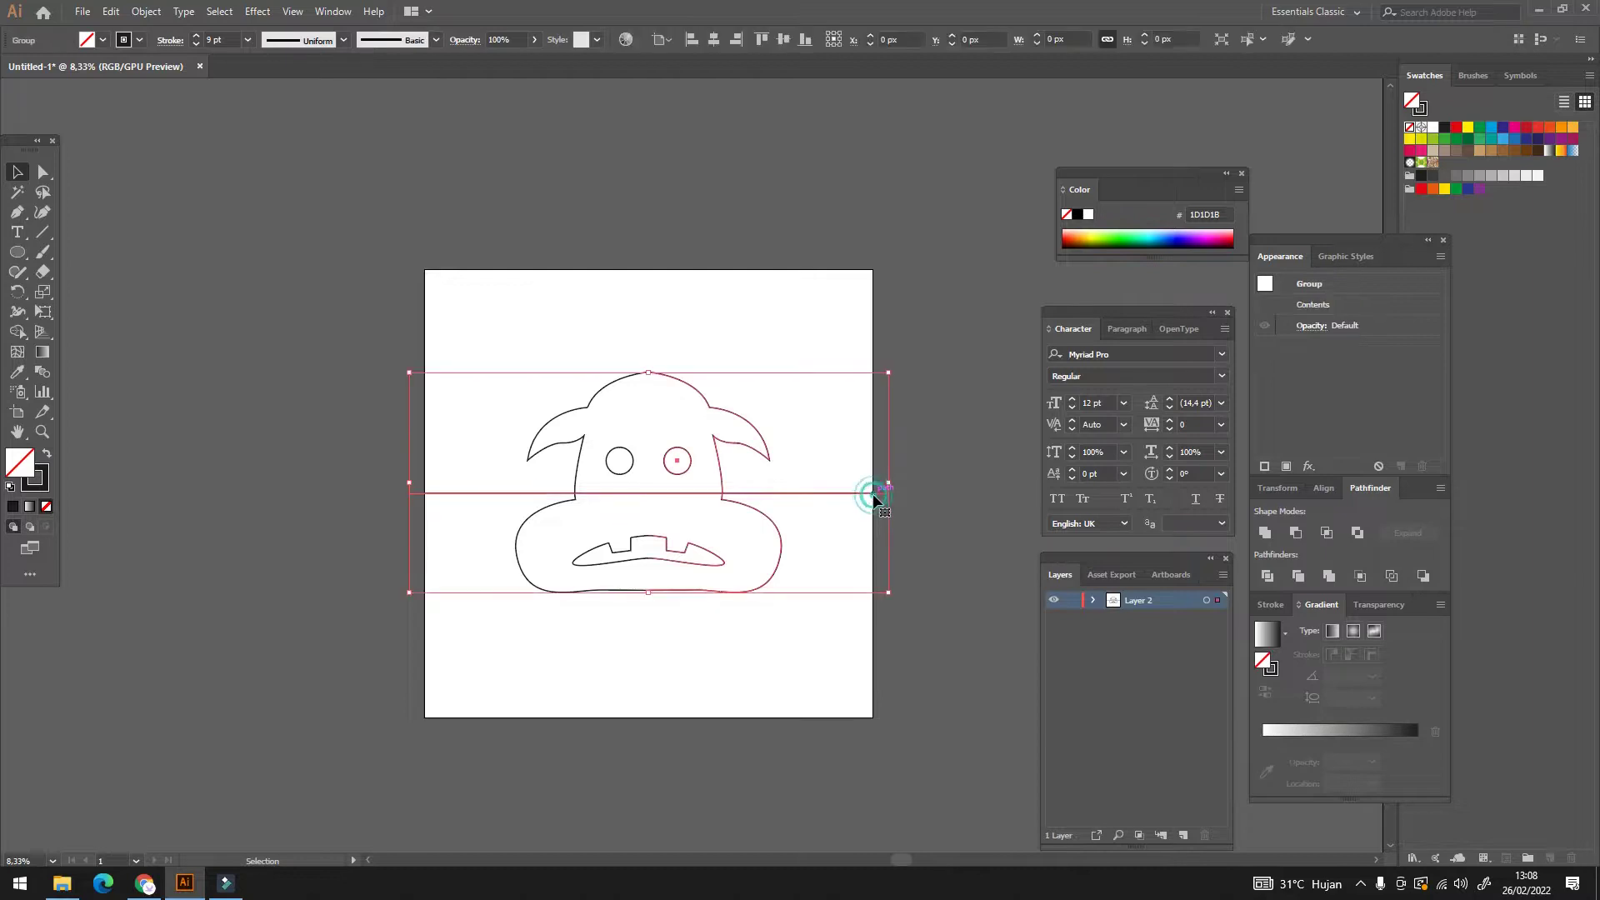
{"action": "right_click", "coordinate": [873, 493]}
{"action": "left_click", "coordinate": [925, 633]}
{"action": "left_click", "coordinate": [954, 531]}
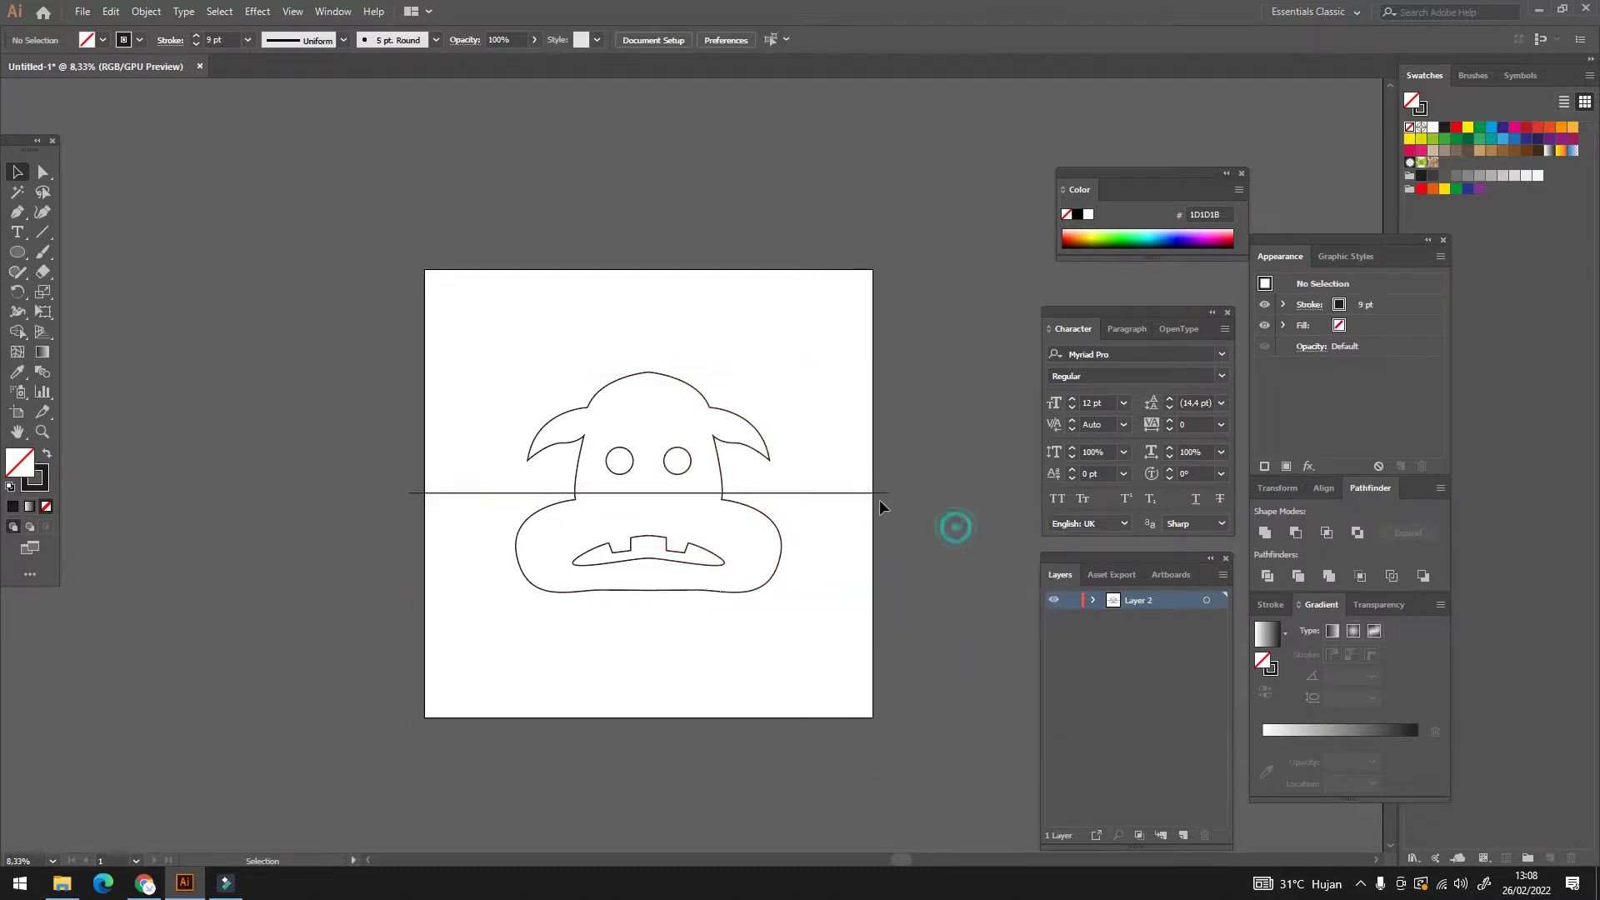
{"action": "left_click", "coordinate": [873, 495]}
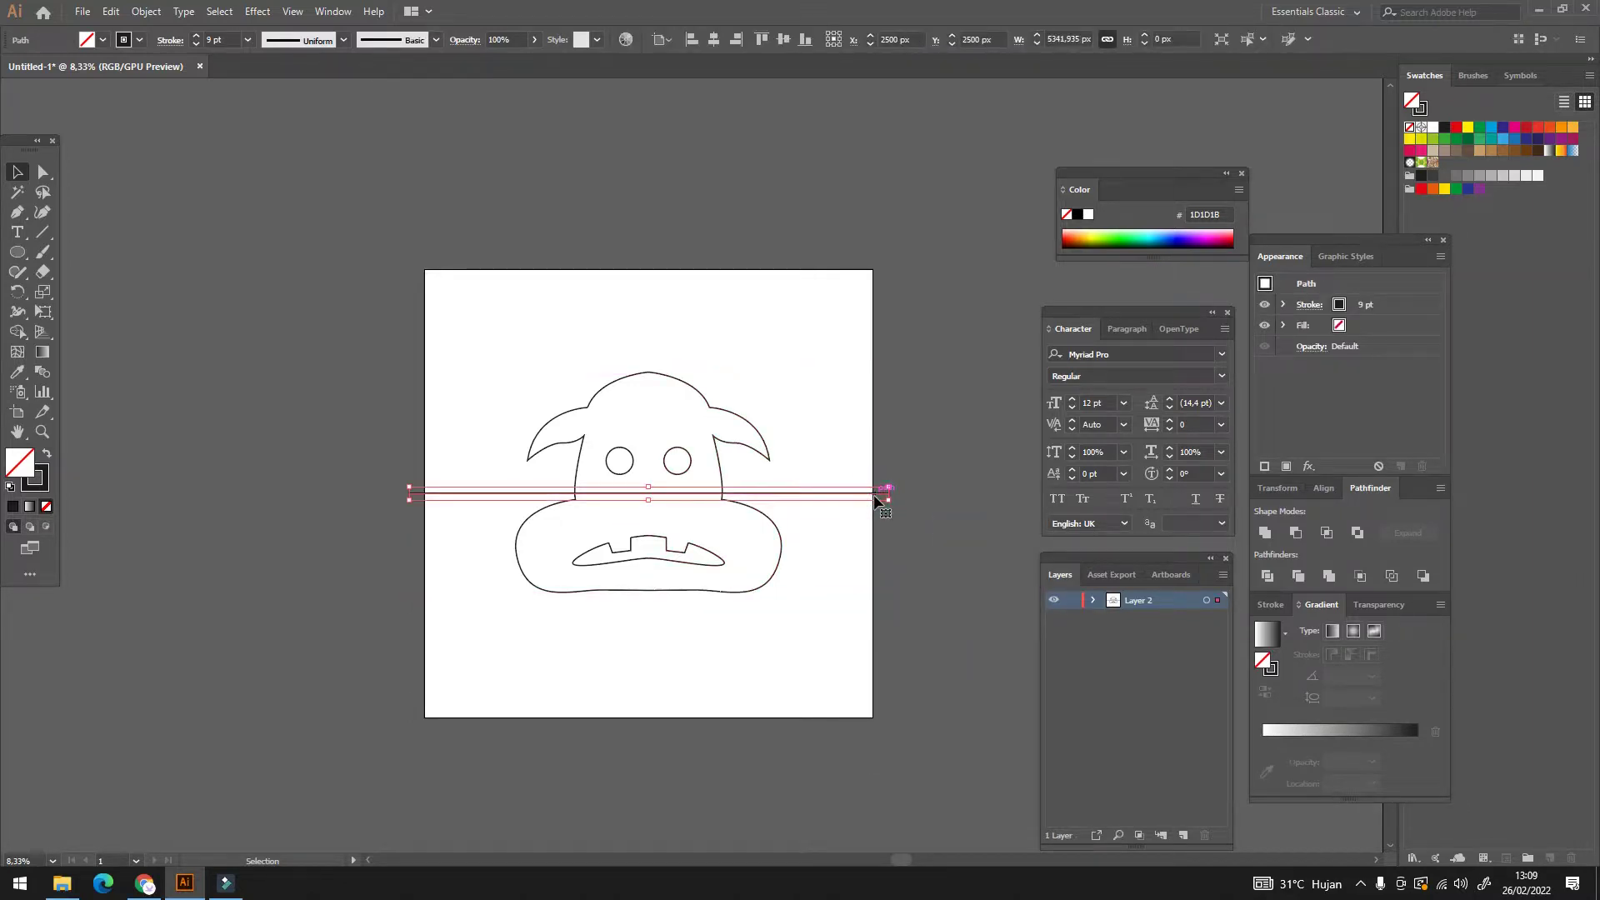
{"action": "key", "text": "Delete"}
{"action": "mouse_move", "coordinate": [693, 360]}
{"action": "left_mouse_down"}
{"action": "mouse_move", "coordinate": [582, 653]}
{"action": "mouse_move", "coordinate": [529, 627]}
{"action": "left_mouse_up"}
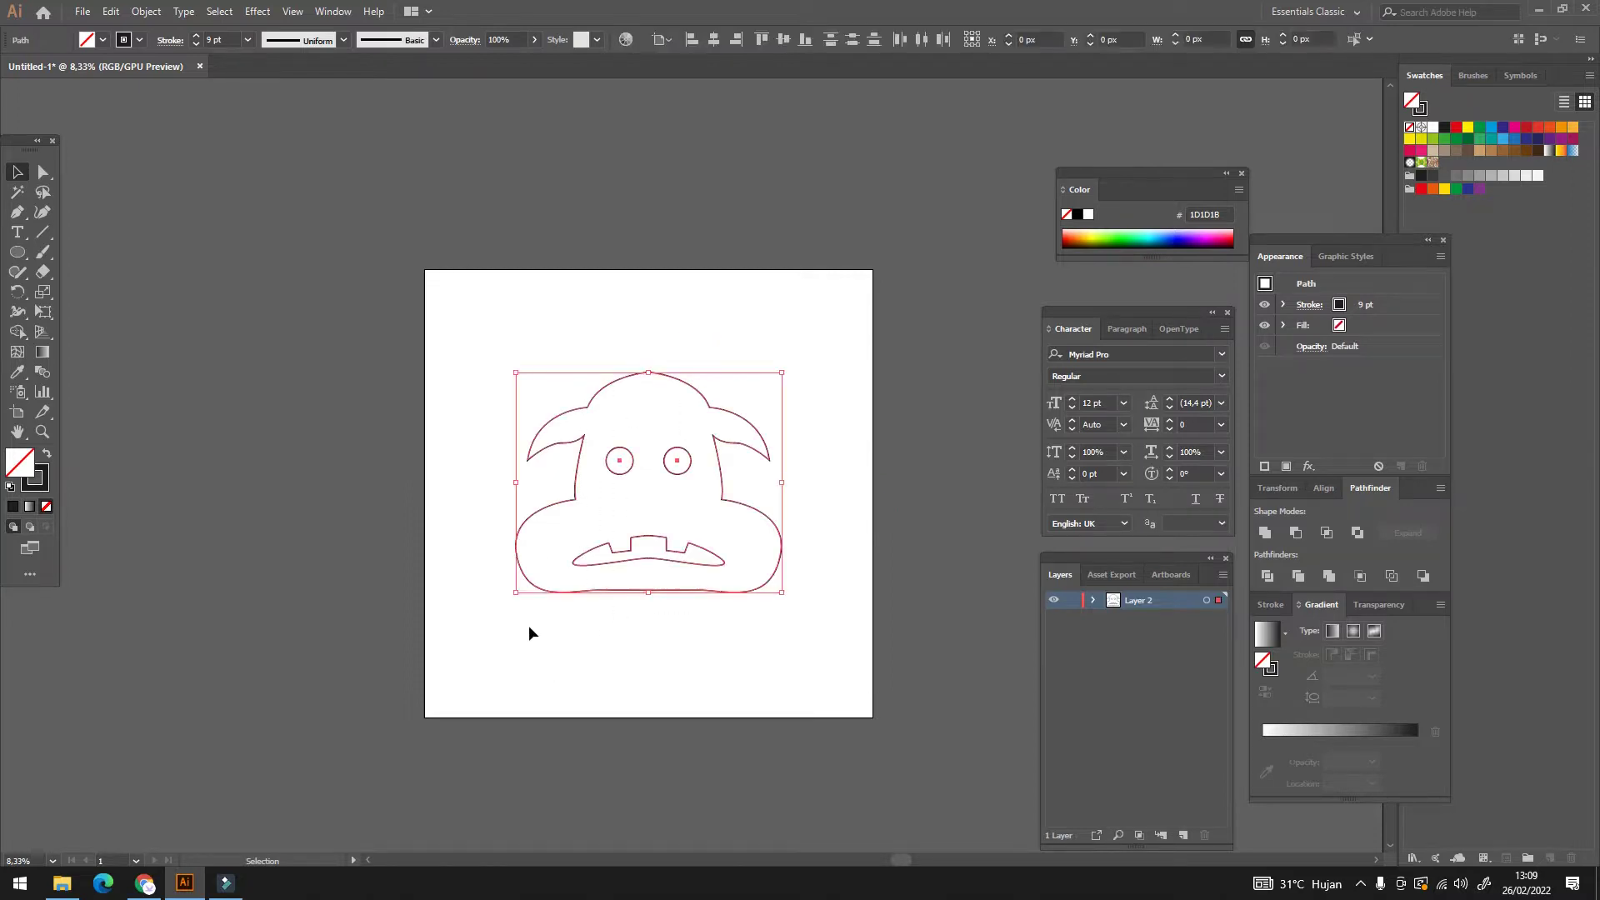
Scale the cow head down around its centre and set its stroke weight to 25 pt
{"action": "left_click_drag", "start_coordinate": [780, 375], "coordinate": [743, 404]}
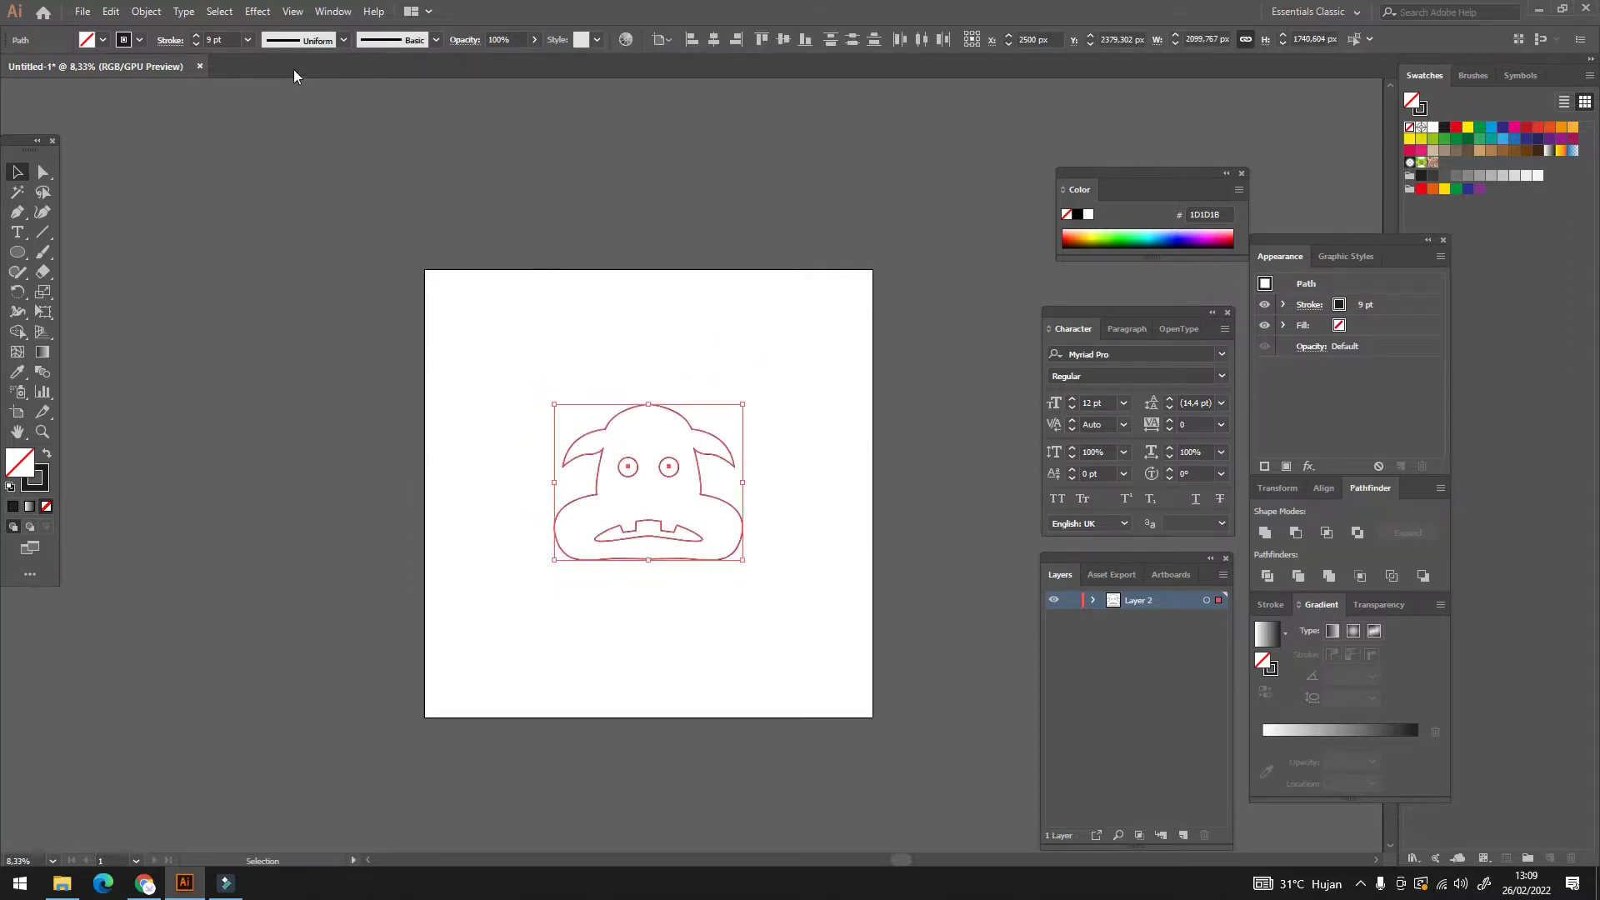
{"action": "left_click", "coordinate": [218, 37]}
{"action": "type", "text": "25"}
{"action": "key", "text": "Return"}
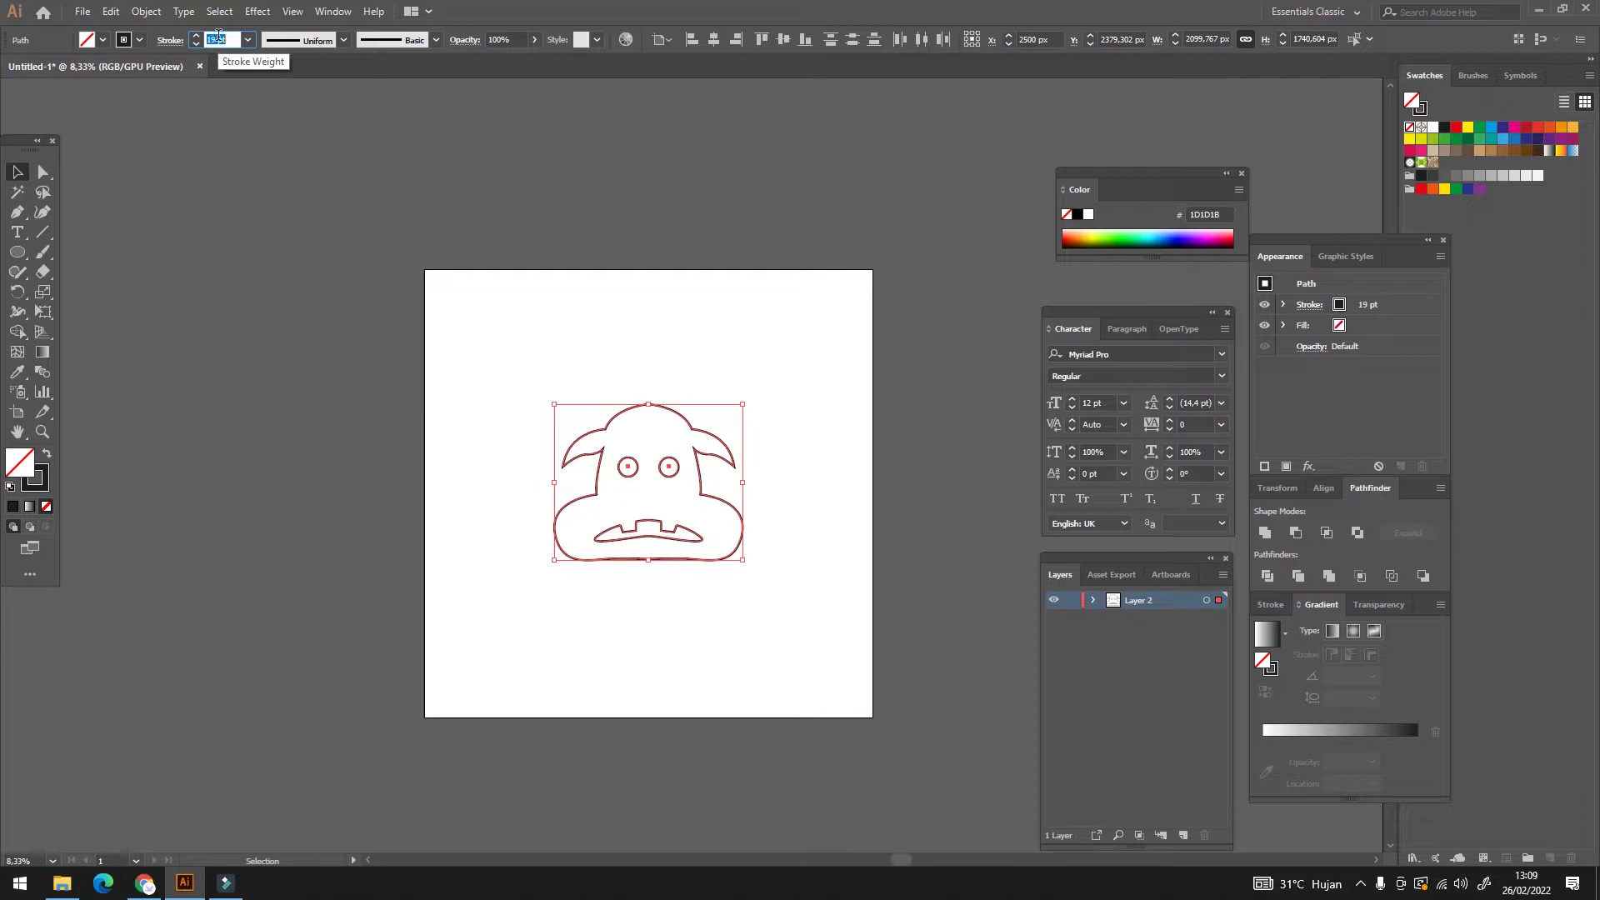
{"action": "left_click", "coordinate": [334, 296]}
{"action": "scroll", "coordinate": [713, 491], "scroll_direction": "up", "scroll_amount": 3}
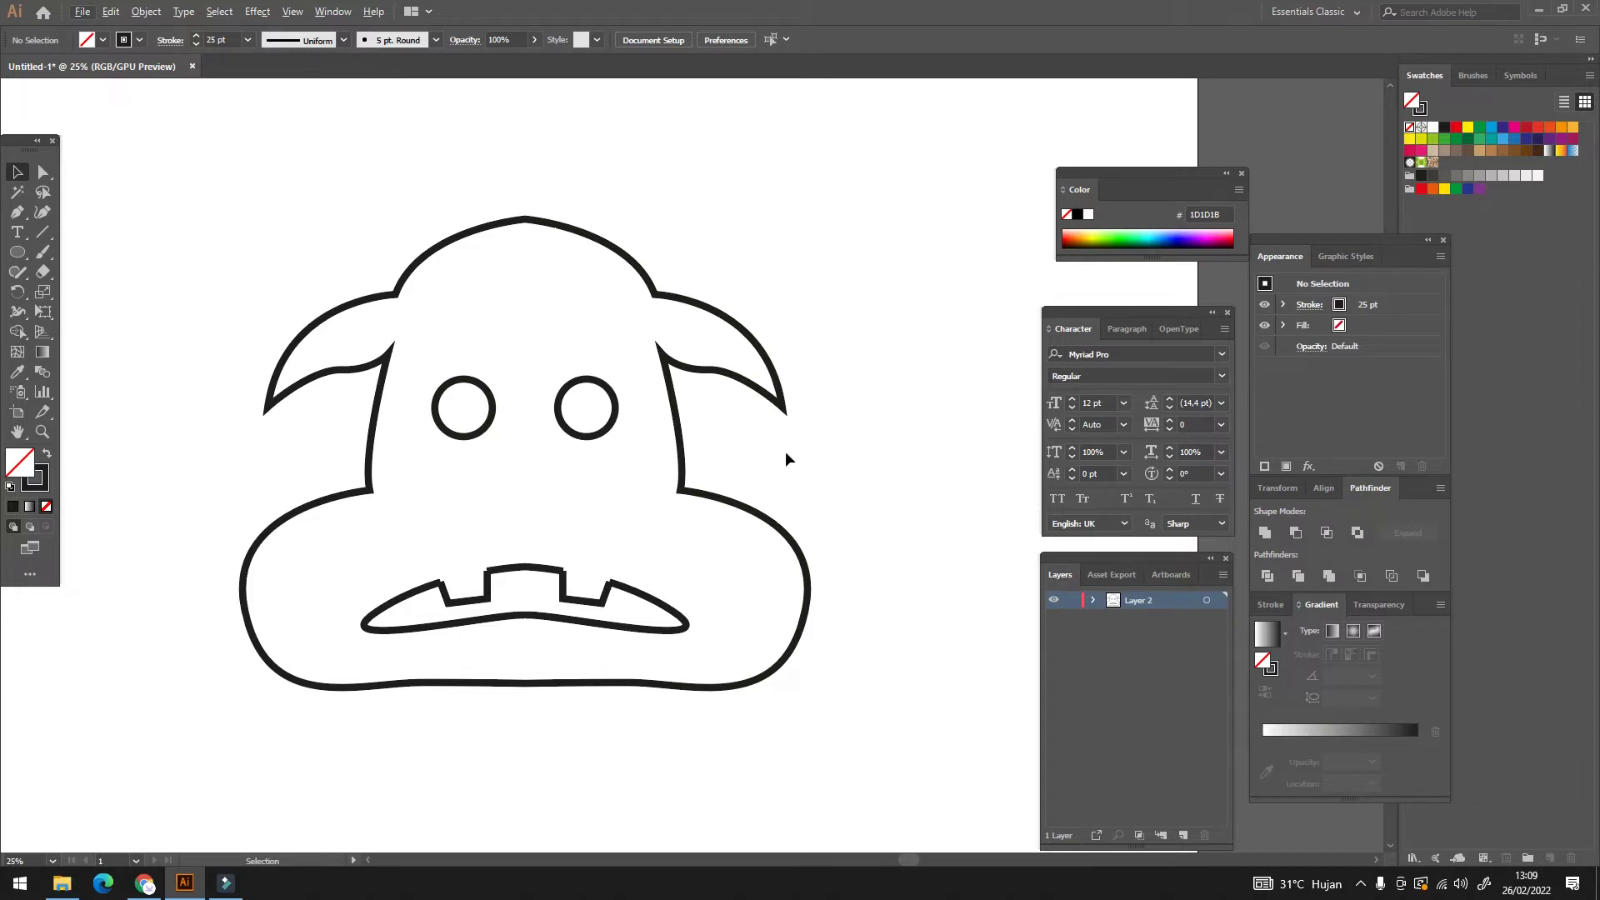
{"action": "scroll", "coordinate": [832, 268], "scroll_direction": "down", "scroll_amount": 1}
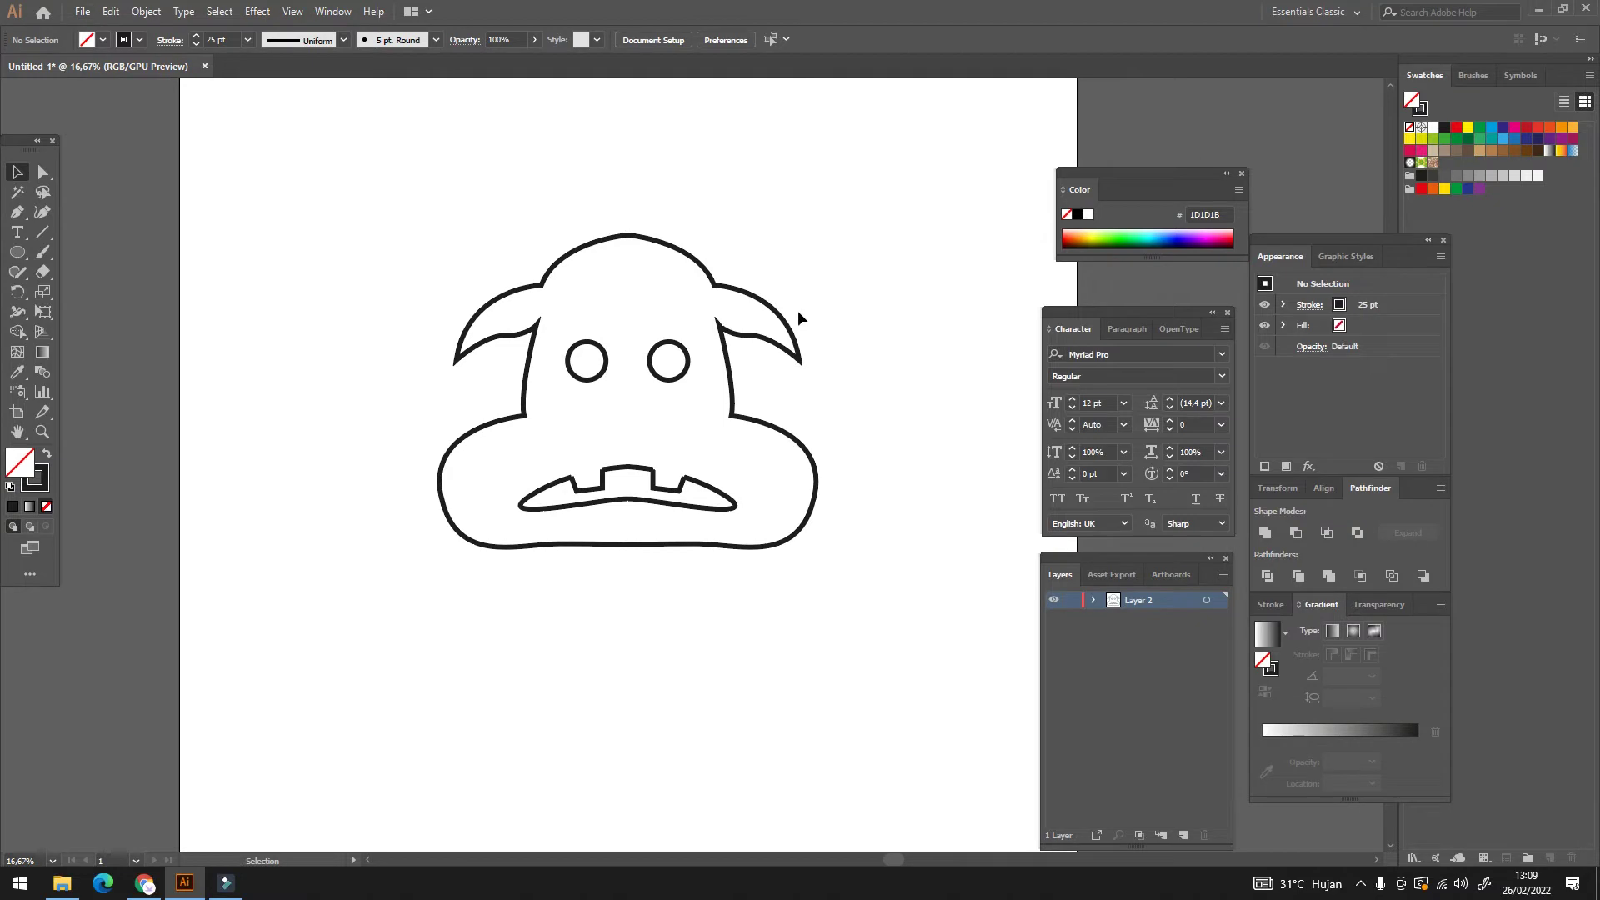